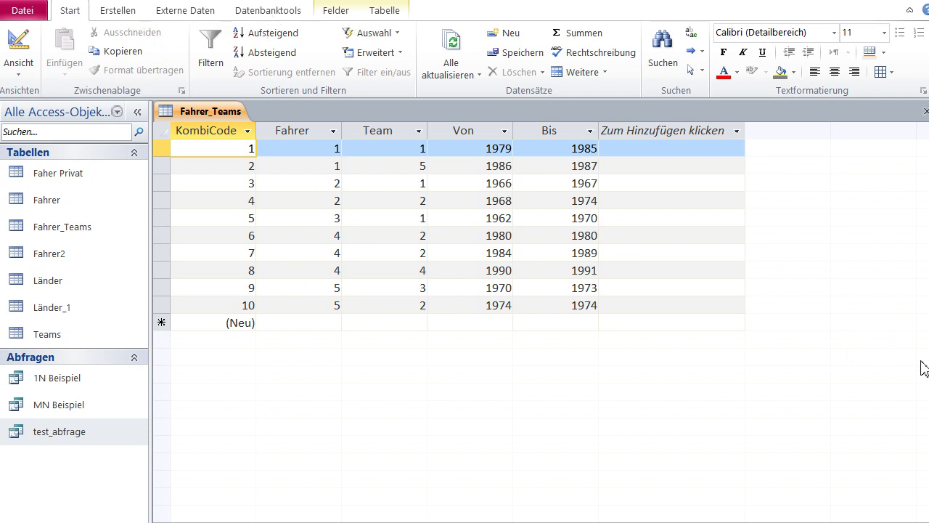
- Open the relationships diagram and the Fahrer2 table to examine how the drivers are linked to Fahrer_Teams
{"action": "left_click", "coordinate": [249, 16]}
{"action": "left_click", "coordinate": [233, 43]}
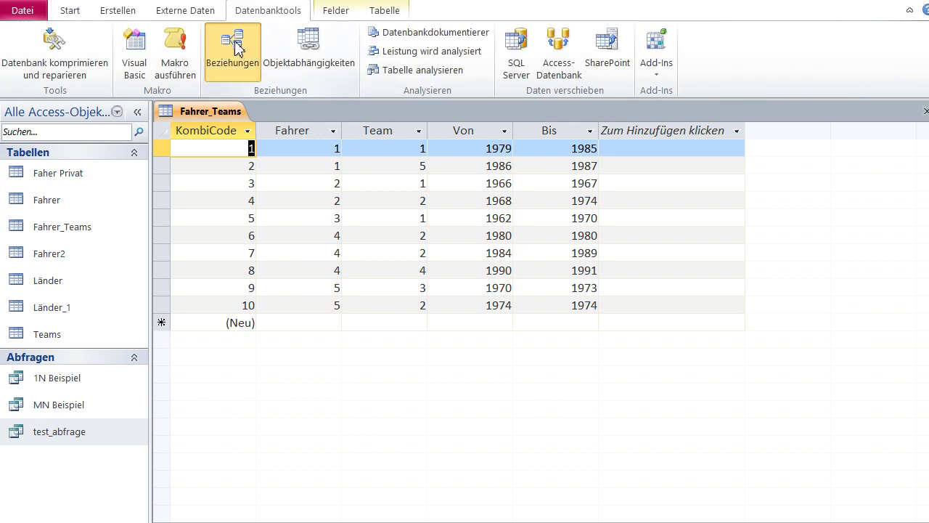
{"action": "left_click_drag", "start_coordinate": [248, 154], "coordinate": [237, 154]}
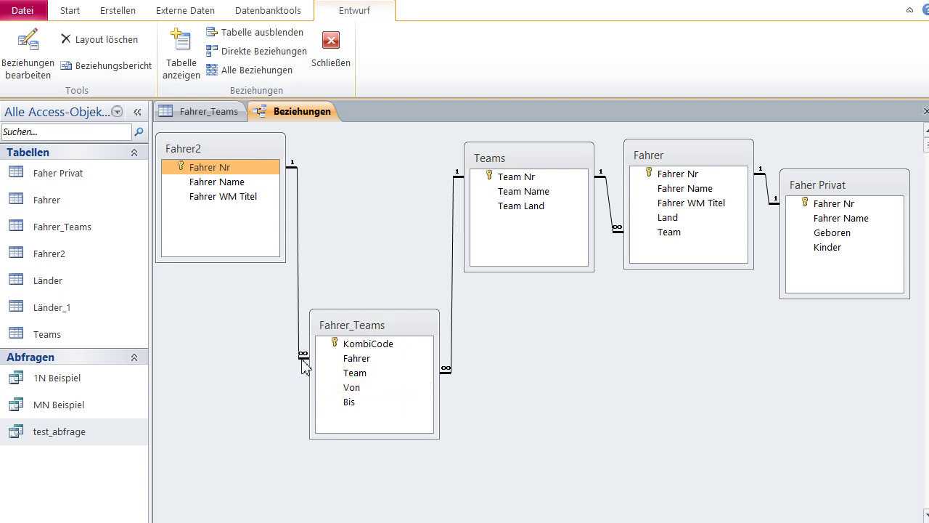
{"action": "double_click", "coordinate": [31, 257]}
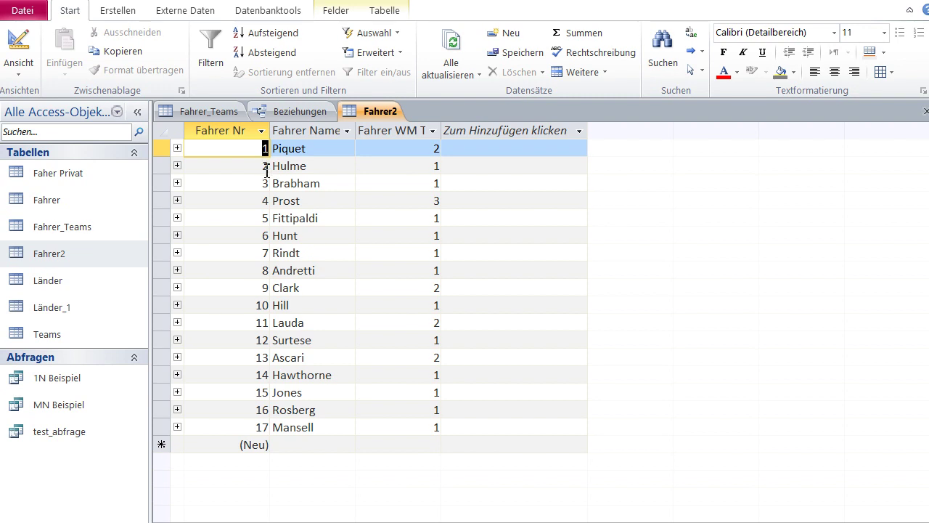
- Examine the Fahrer field's properties in the Fahrer_Teams design and compare its records with the driver numbers in Fahrer2
{"action": "left_click", "coordinate": [202, 115]}
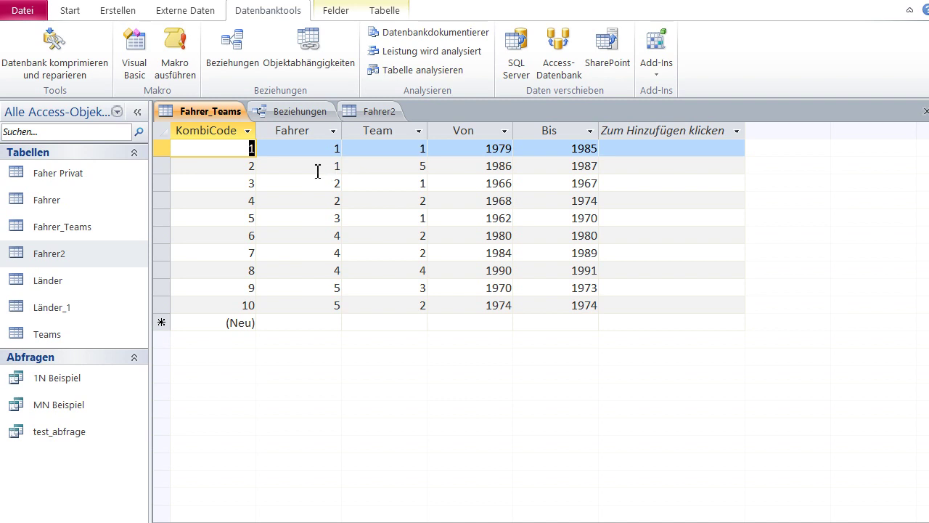
{"action": "left_click", "coordinate": [72, 11]}
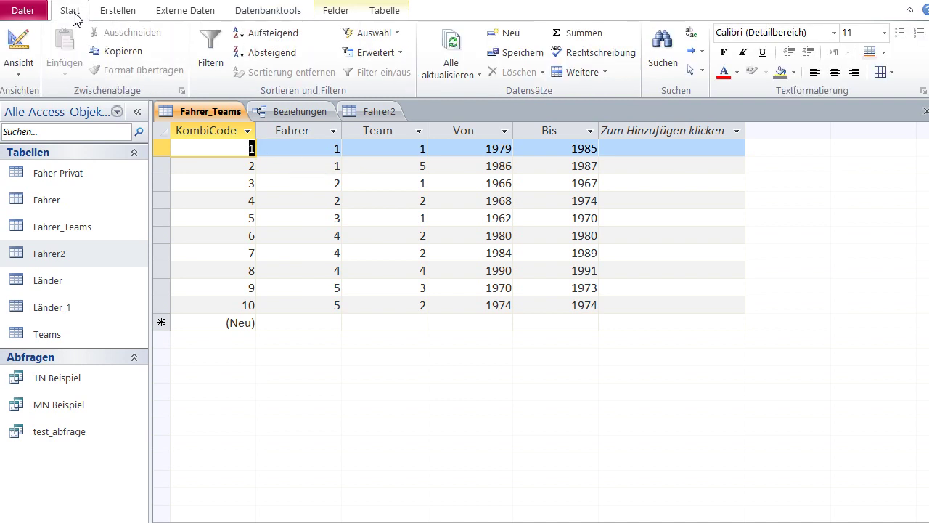
{"action": "left_click", "coordinate": [19, 50]}
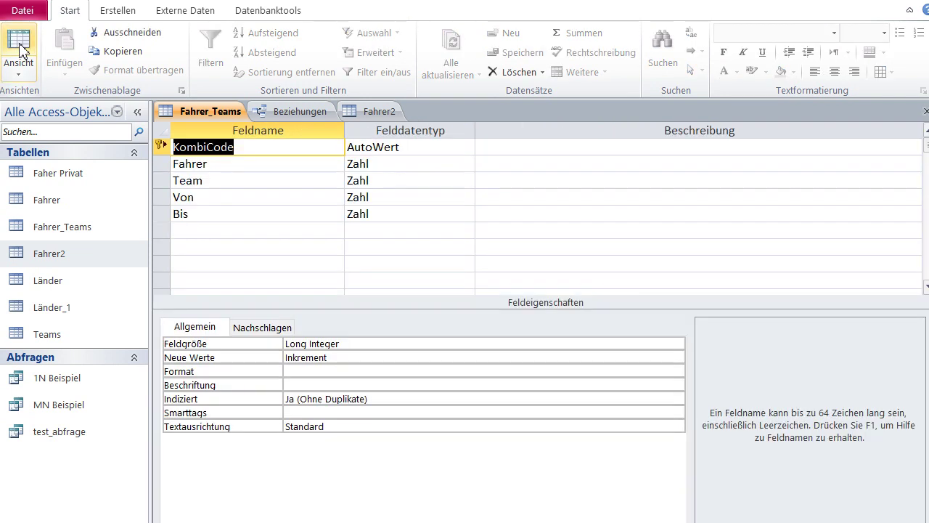
{"action": "left_click", "coordinate": [232, 166]}
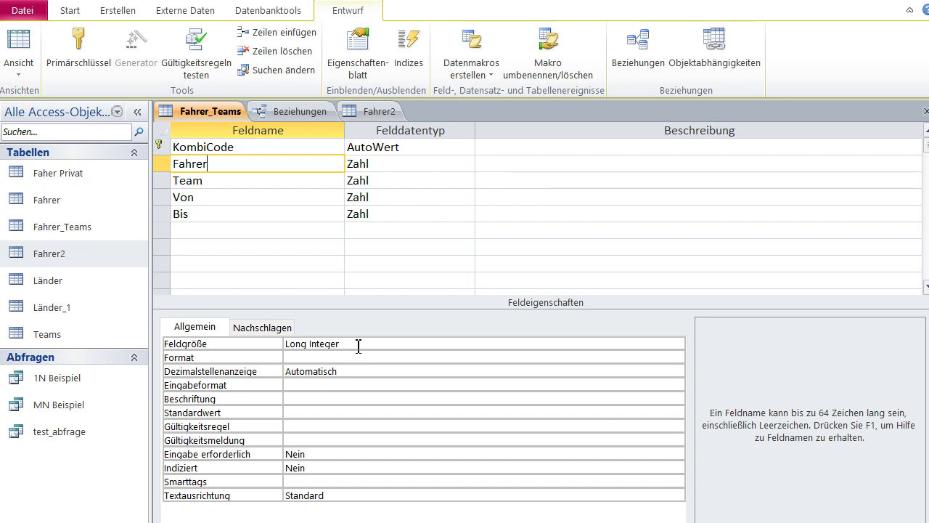
{"action": "left_click", "coordinate": [19, 42]}
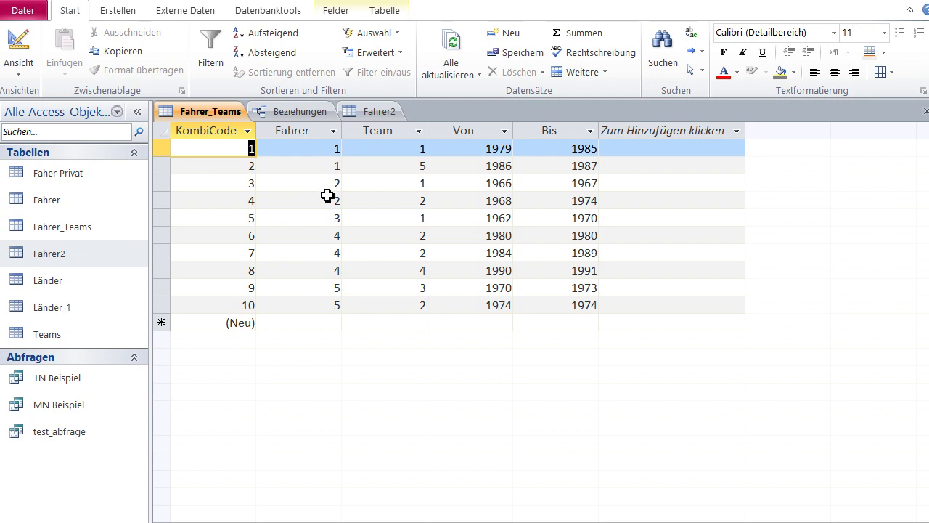
{"action": "left_click", "coordinate": [376, 110]}
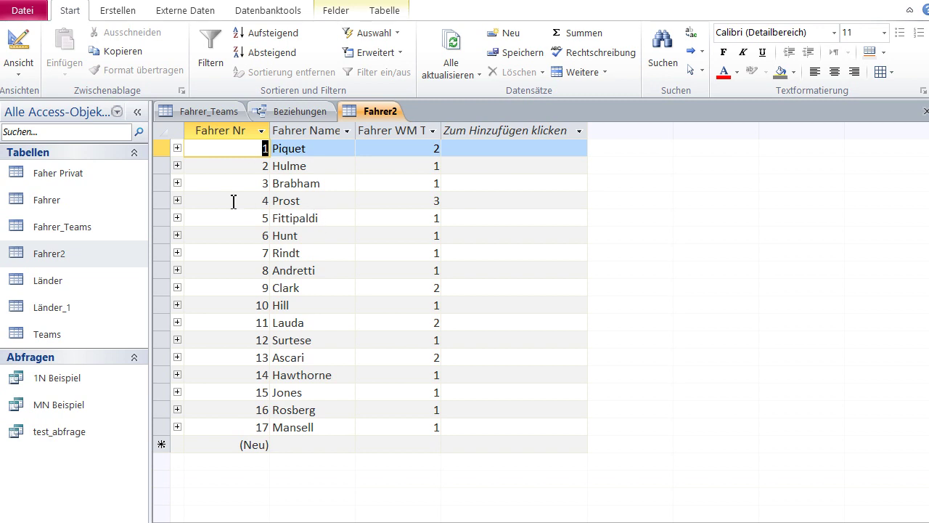
{"action": "left_click", "coordinate": [180, 111]}
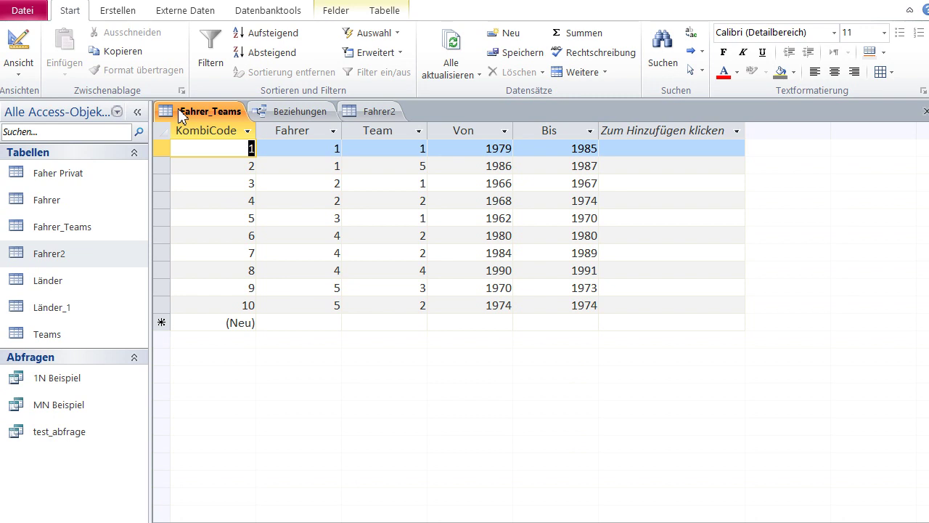
- In the Fahrer_Teams design, set the Fahrer field's lookup display control to Kombinationsfeld
{"action": "left_click", "coordinate": [19, 50]}
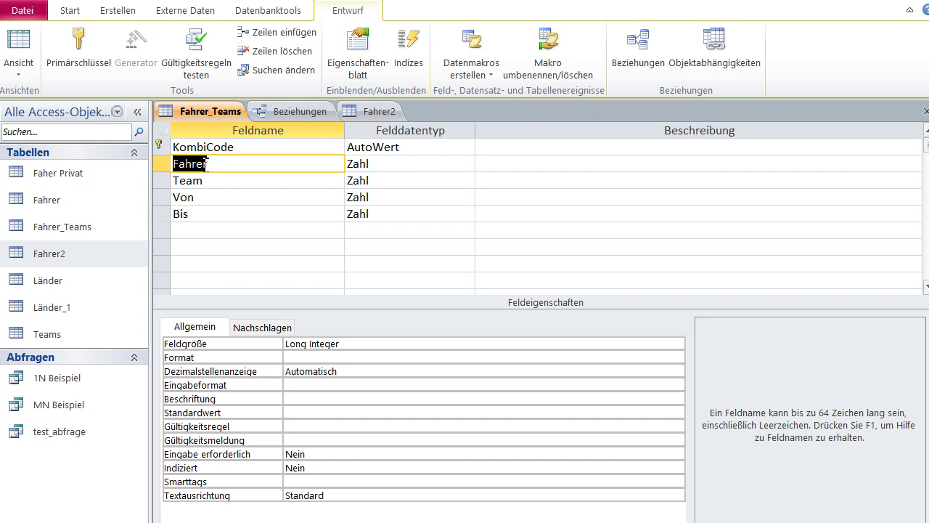
{"action": "left_click", "coordinate": [394, 162]}
{"action": "left_click", "coordinate": [269, 330]}
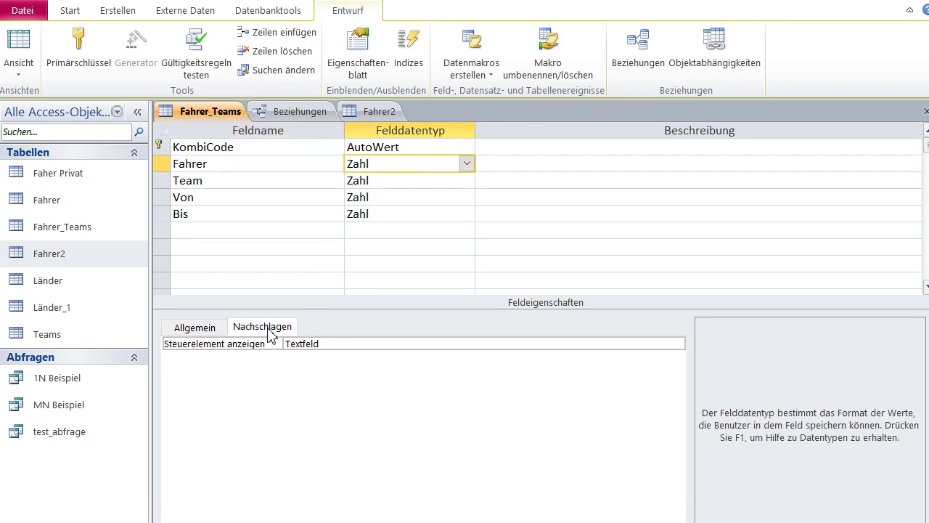
{"action": "left_click", "coordinate": [327, 346]}
{"action": "left_click", "coordinate": [677, 346]}
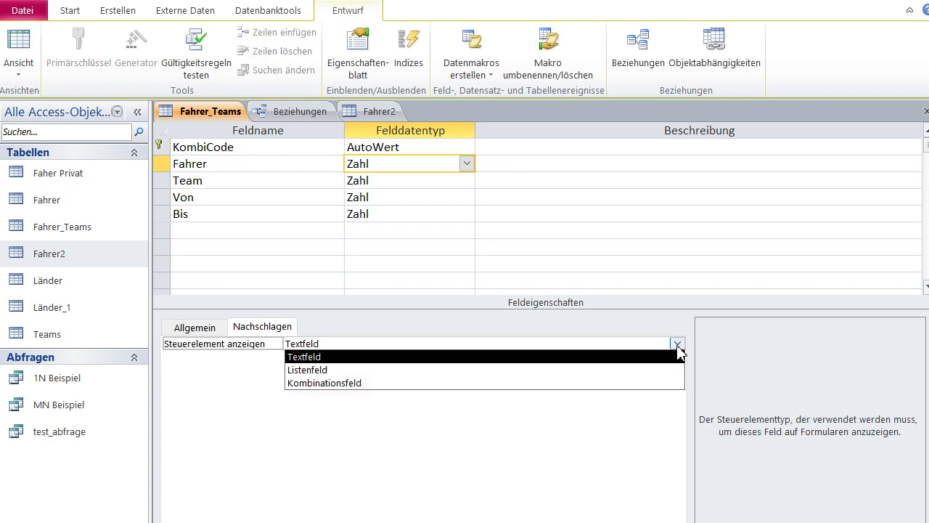
{"action": "left_click", "coordinate": [527, 392]}
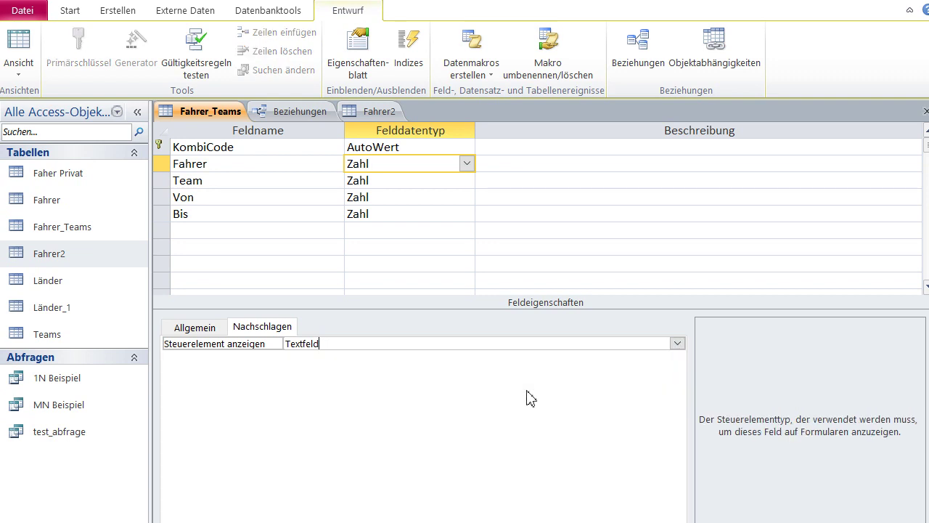
{"action": "left_click", "coordinate": [677, 343]}
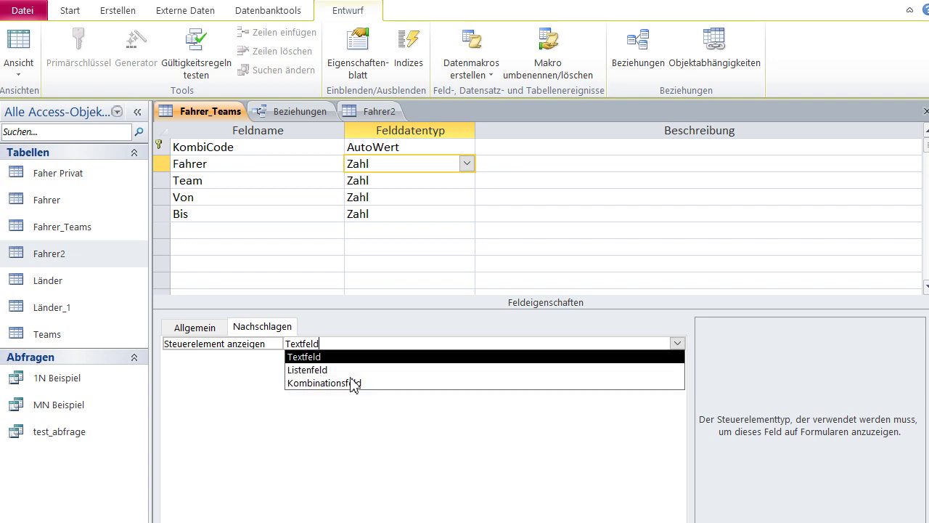
{"action": "left_click", "coordinate": [313, 383]}
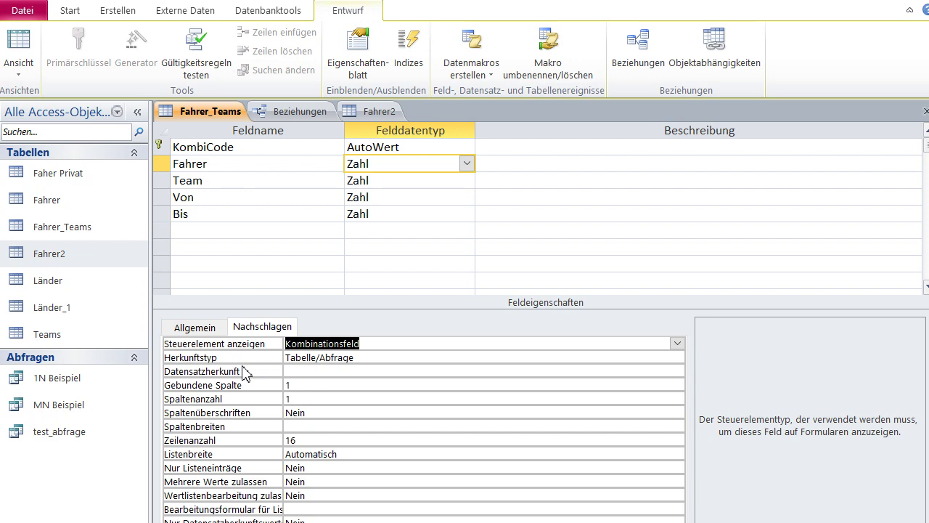
- Set the Fahrer field's lookup row source (Datensatzherkunft) to the Fahrer2 table
{"action": "left_click", "coordinate": [371, 371]}
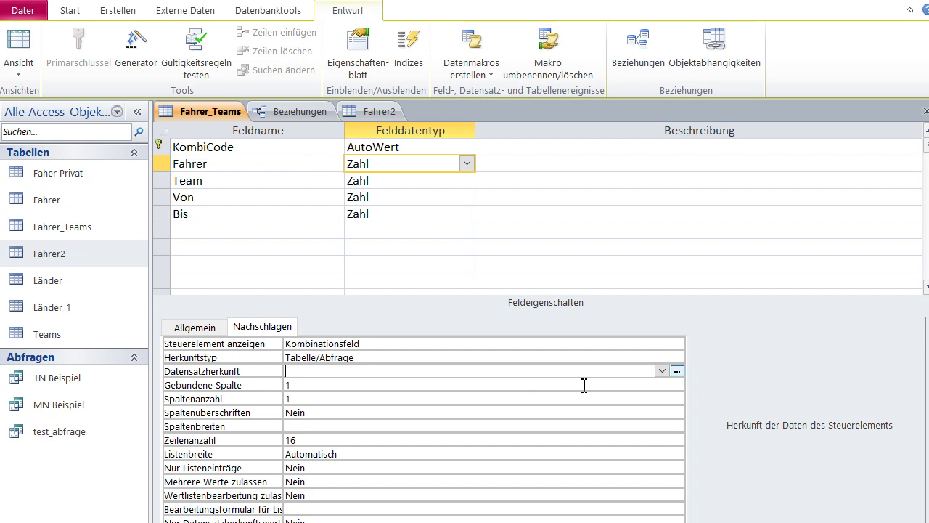
{"action": "left_click", "coordinate": [662, 371]}
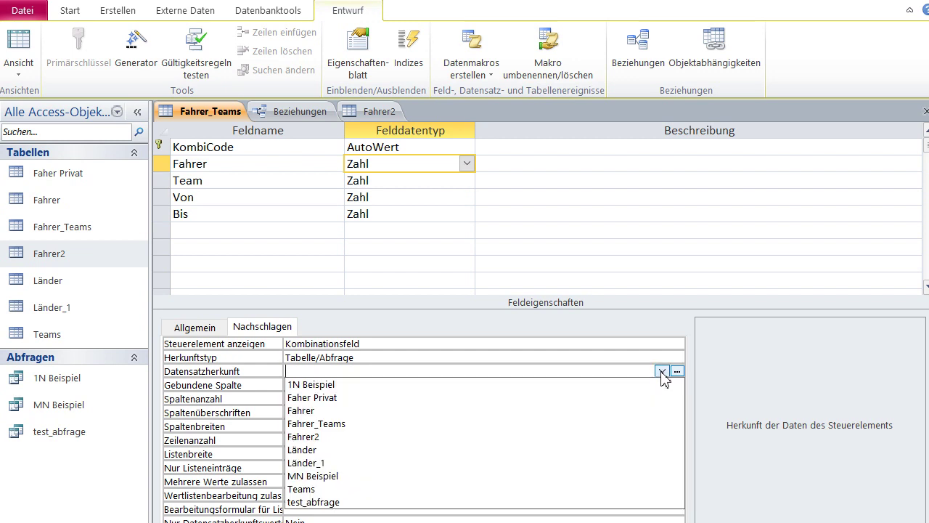
{"action": "left_click", "coordinate": [403, 449]}
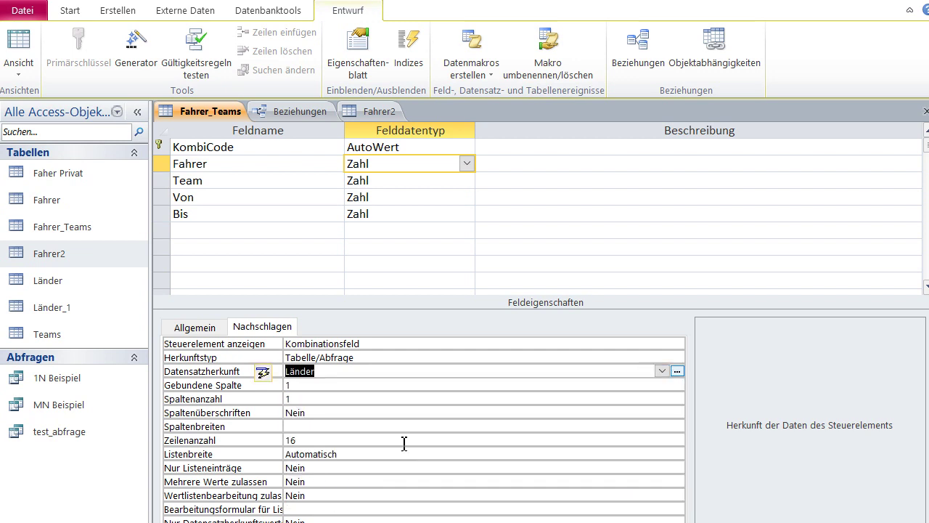
{"action": "left_click", "coordinate": [661, 371]}
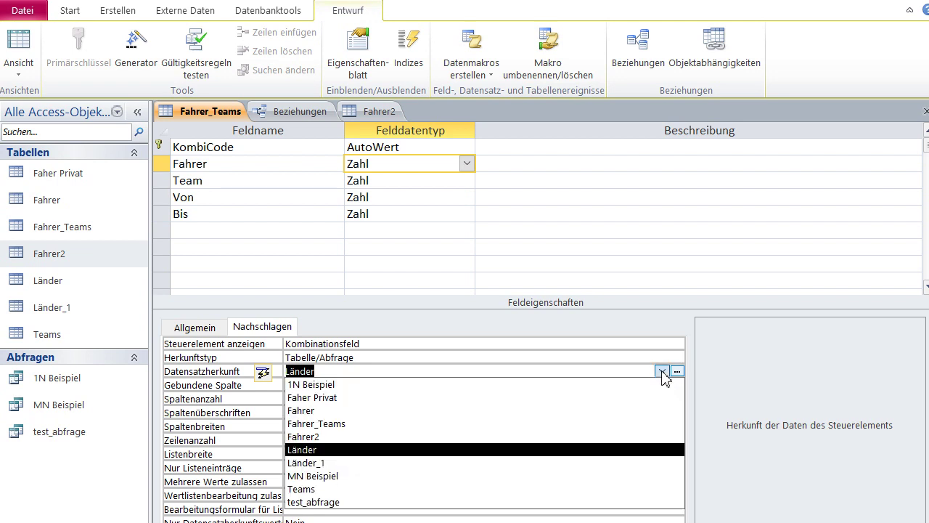
{"action": "left_click", "coordinate": [384, 438]}
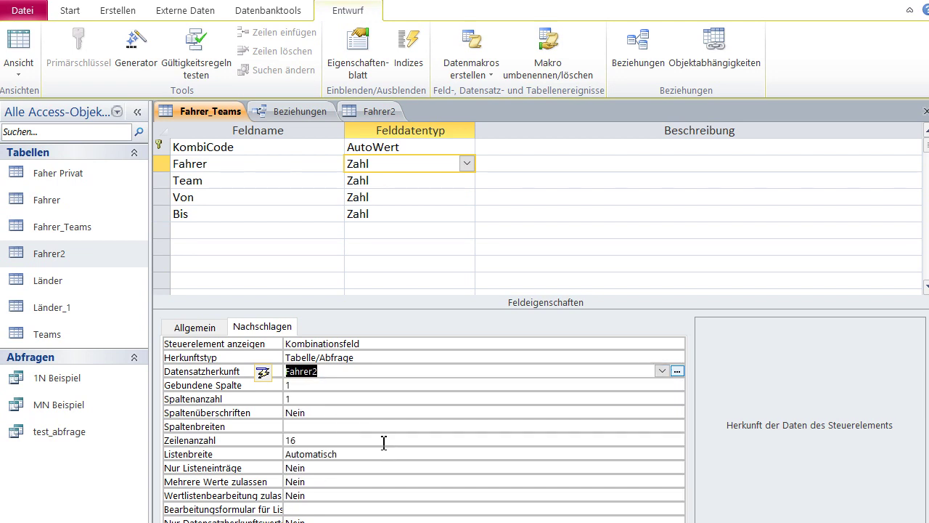
- Compare the columns of the Fahrer2 table with the Fahrer field's bound column setting (Gebundene Spalte)
{"action": "left_click", "coordinate": [378, 111]}
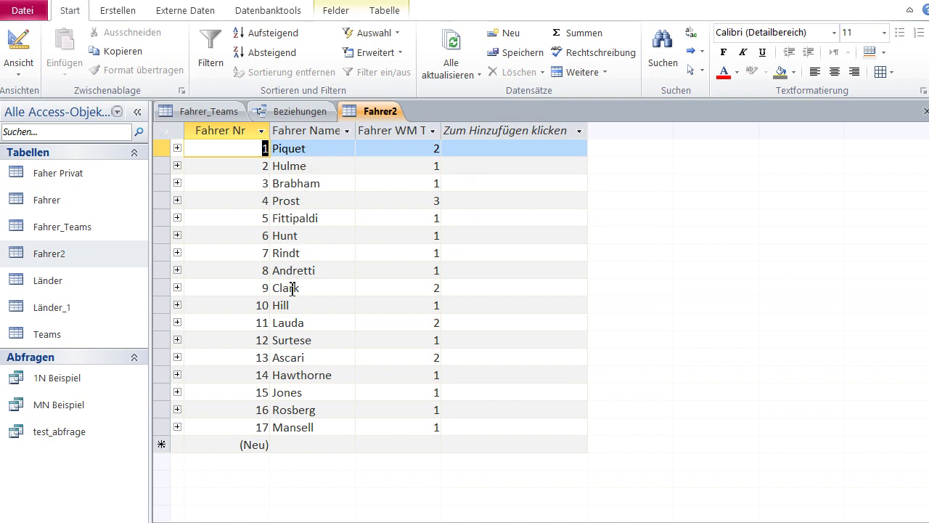
{"action": "left_click", "coordinate": [204, 111]}
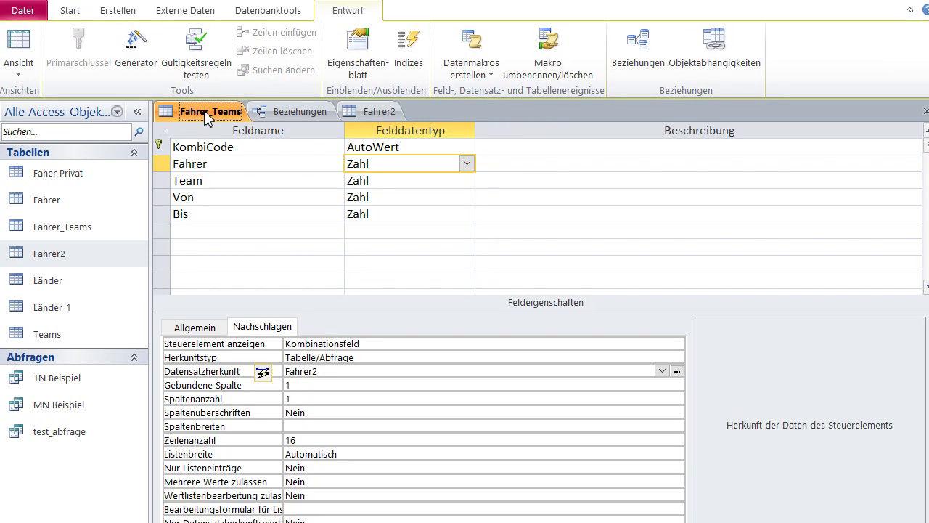
{"action": "left_click", "coordinate": [320, 385]}
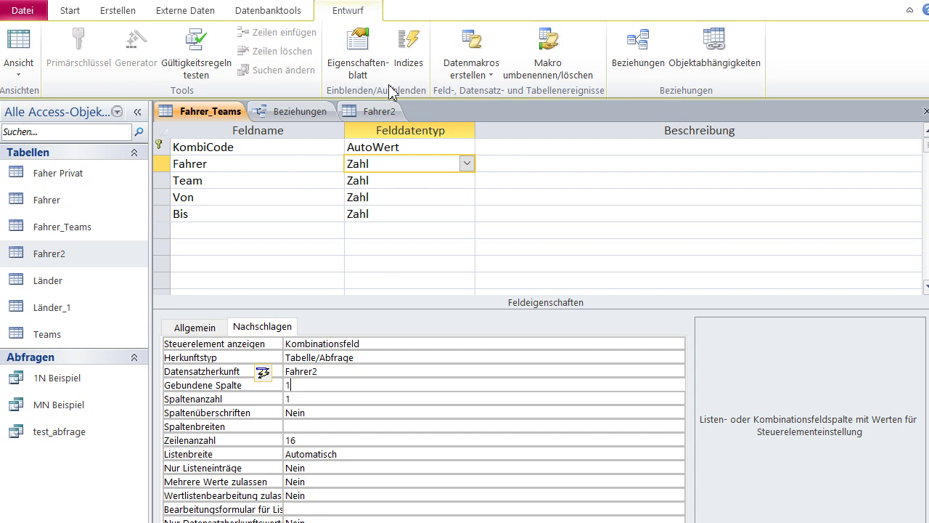
{"action": "left_click", "coordinate": [374, 109]}
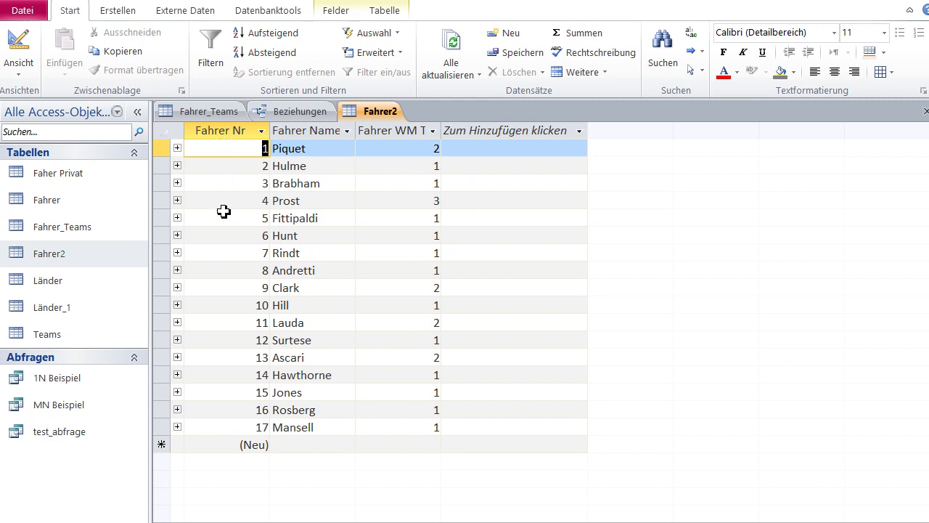
{"action": "left_click", "coordinate": [207, 110]}
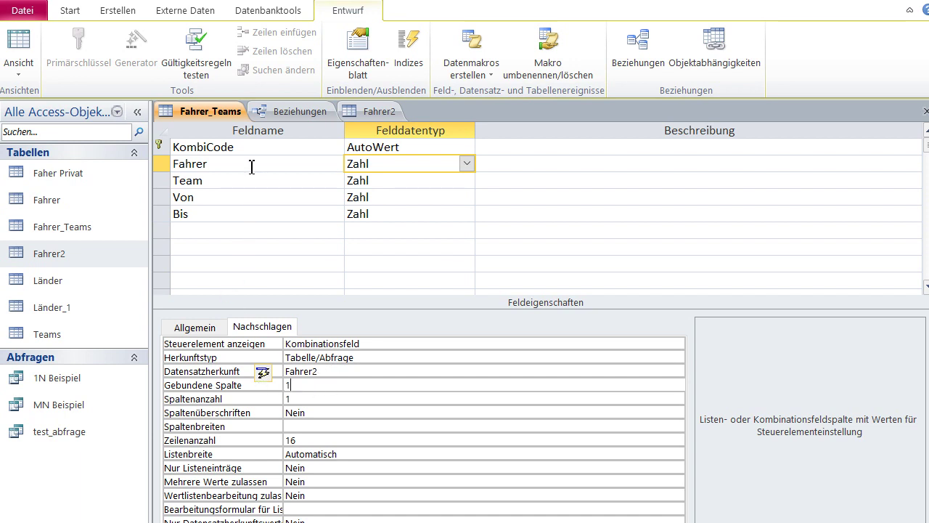
- Set the Fahrer lookup's column count (Spaltenanzahl) to 2 and its column headings (Spaltenüberschriften) to Ja
{"action": "left_click", "coordinate": [306, 389]}
{"action": "left_click", "coordinate": [306, 400]}
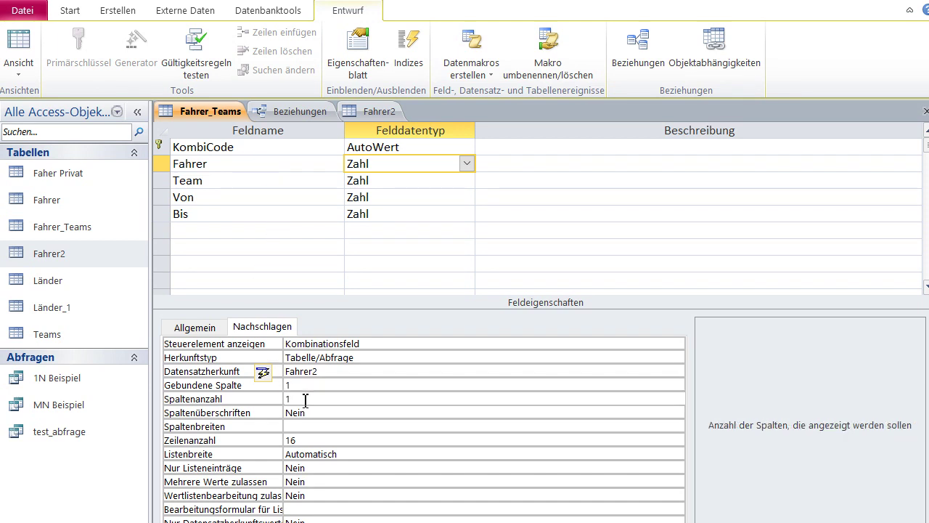
{"action": "key", "text": "BackSpace"}
{"action": "type", "text": "2"}
{"action": "left_click", "coordinate": [315, 412]}
{"action": "left_click", "coordinate": [676, 413]}
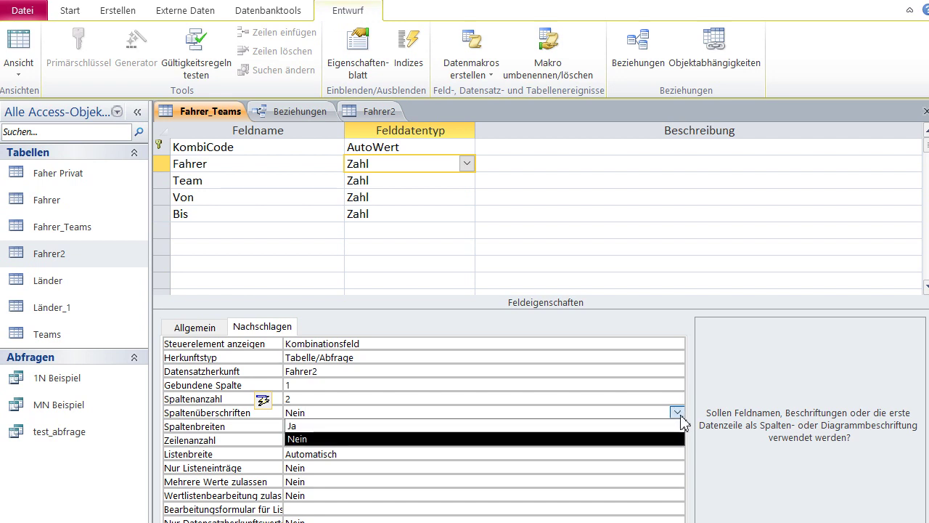
{"action": "left_click", "coordinate": [633, 426]}
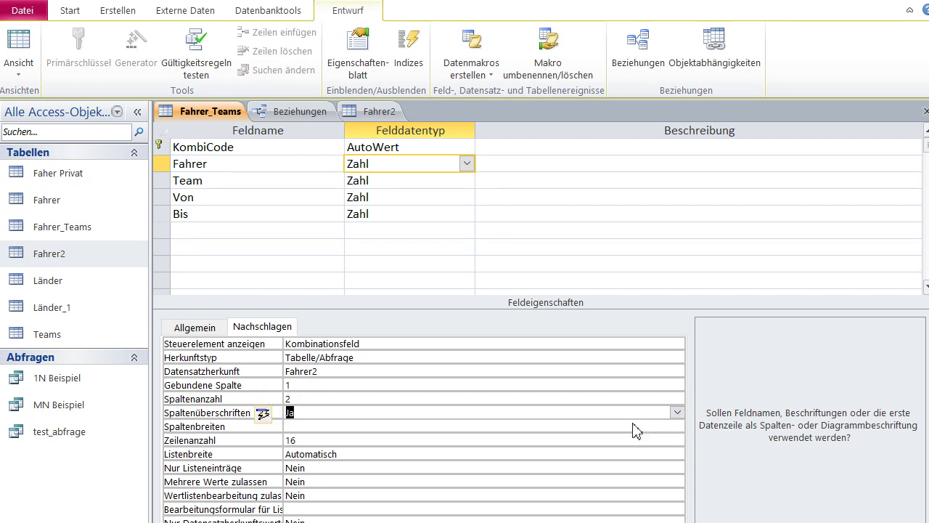
- Set the Fahrer lookup's column widths (Spaltenbreiten) to 2 cm and 5 cm and its list width (Listenbreite) to 7
{"action": "left_click", "coordinate": [476, 430]}
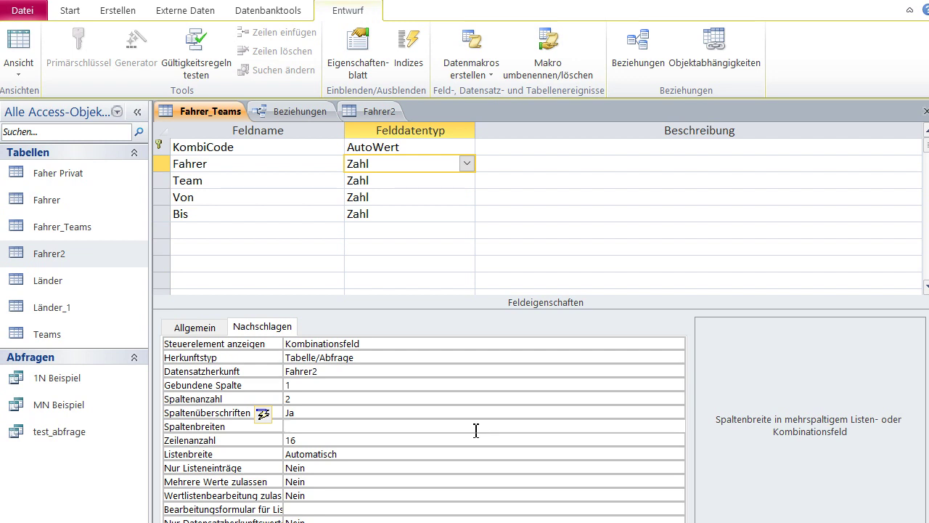
{"action": "type", "text": "2;"}
{"action": "left_click", "coordinate": [370, 111]}
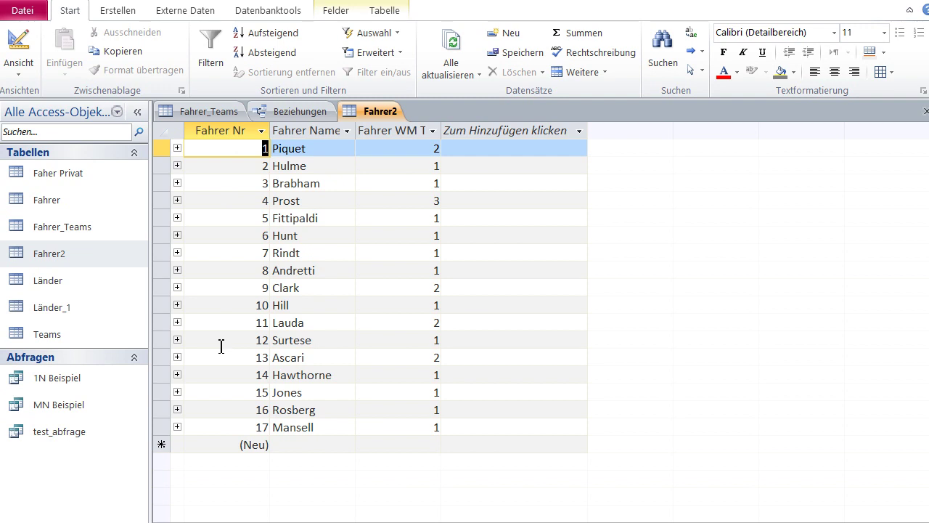
{"action": "left_click", "coordinate": [206, 112]}
{"action": "double_click", "coordinate": [329, 431]}
{"action": "type", "text": "2"}
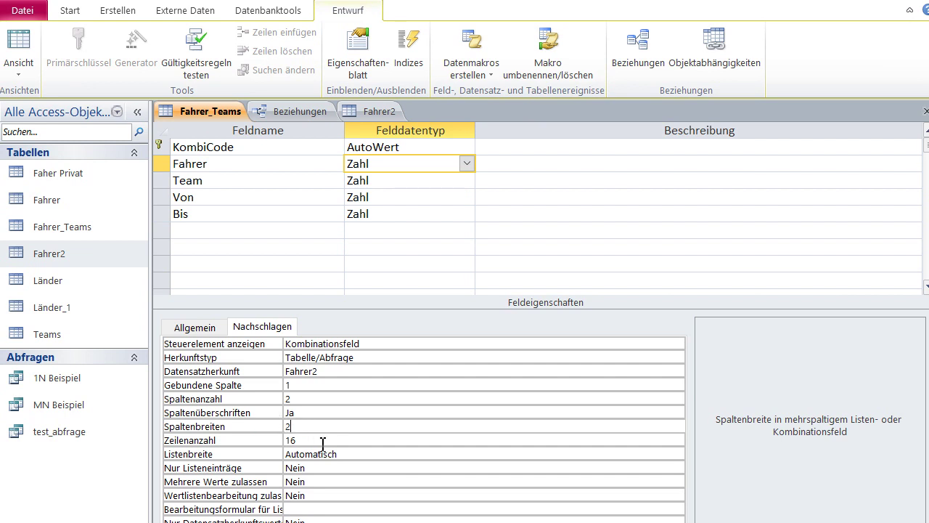
{"action": "type", "text": ";5"}
{"action": "left_click", "coordinate": [323, 441]}
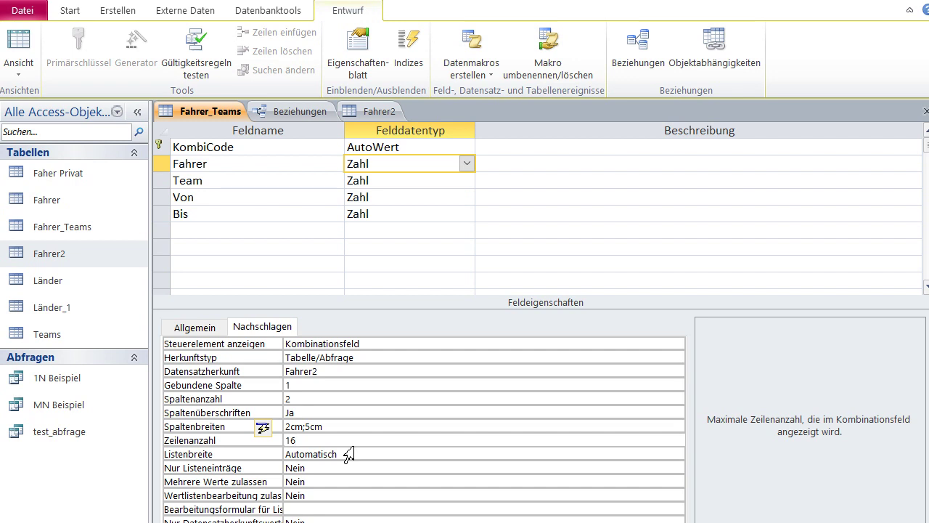
{"action": "left_click_drag", "start_coordinate": [354, 455], "coordinate": [267, 456]}
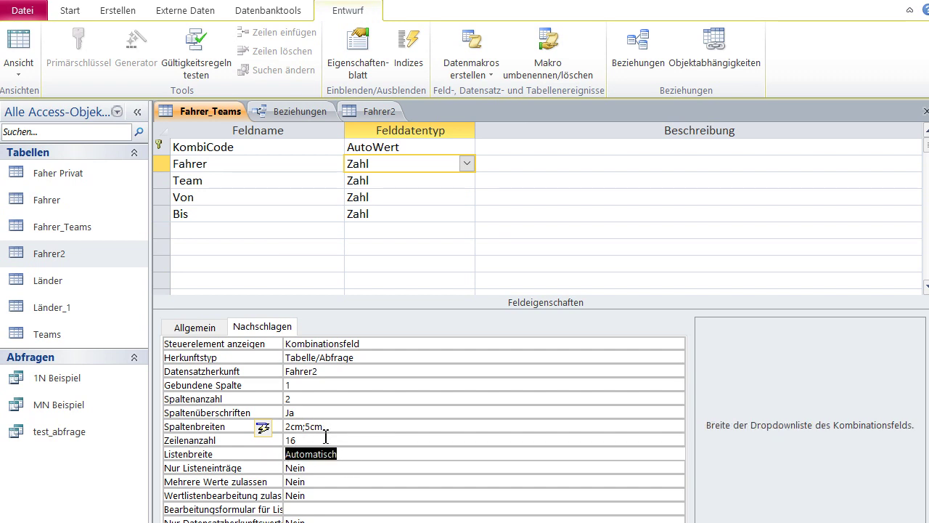
{"action": "type", "text": "7"}
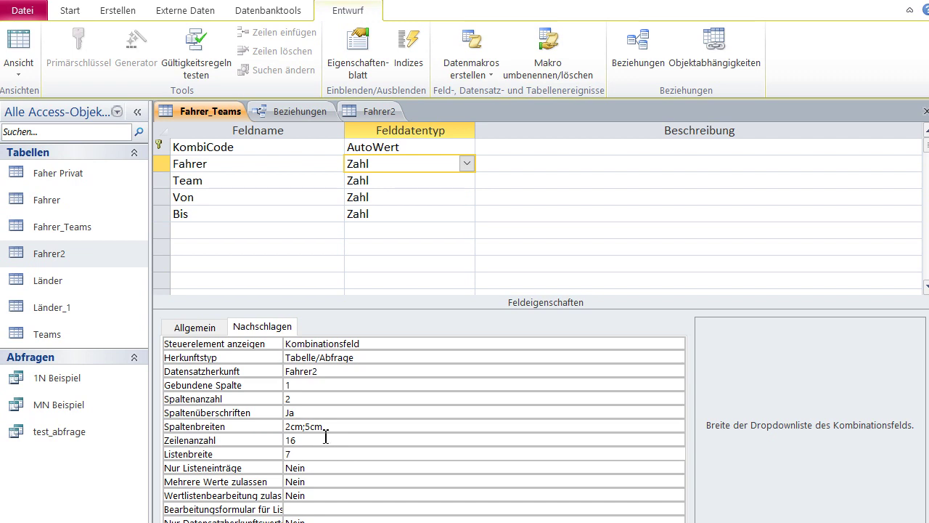
- Restrict the Fahrer lookup to list entries by setting Nur Listeneinträge to Ja
{"action": "left_click", "coordinate": [335, 471]}
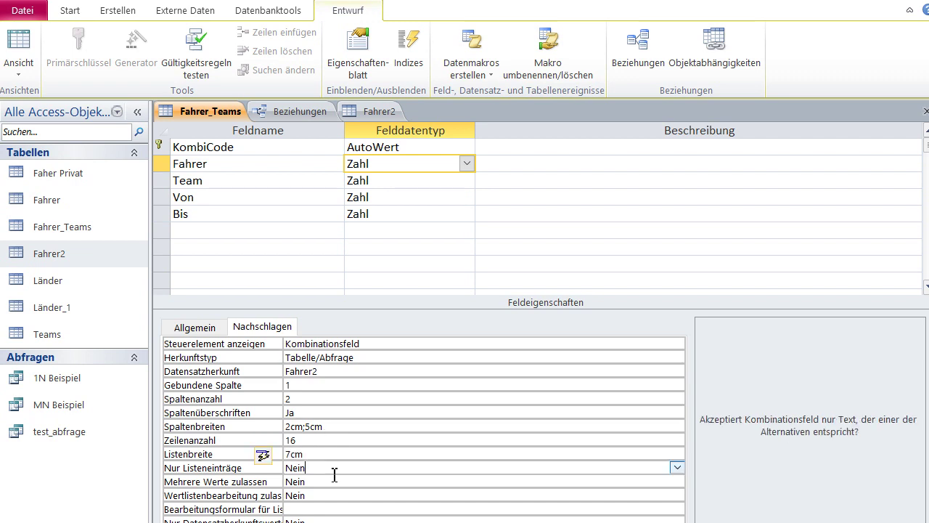
{"action": "left_click", "coordinate": [677, 468]}
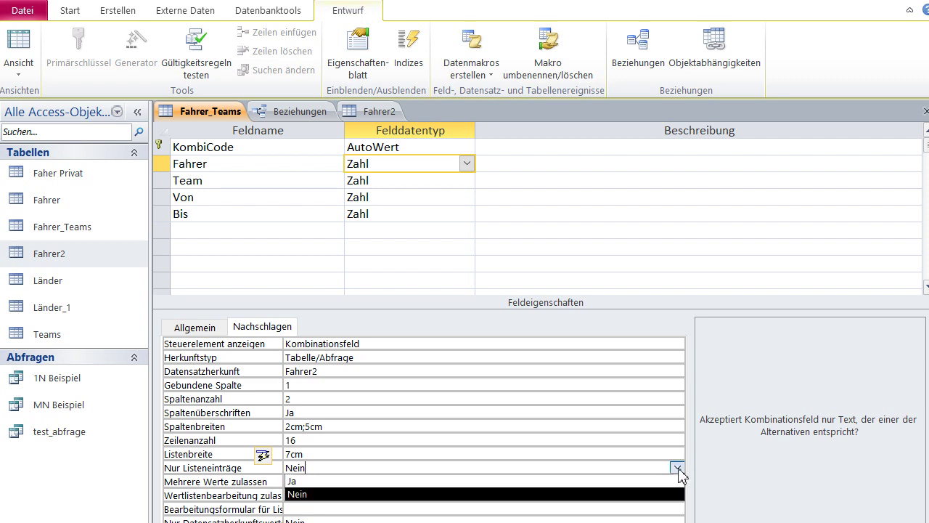
{"action": "left_click", "coordinate": [615, 482]}
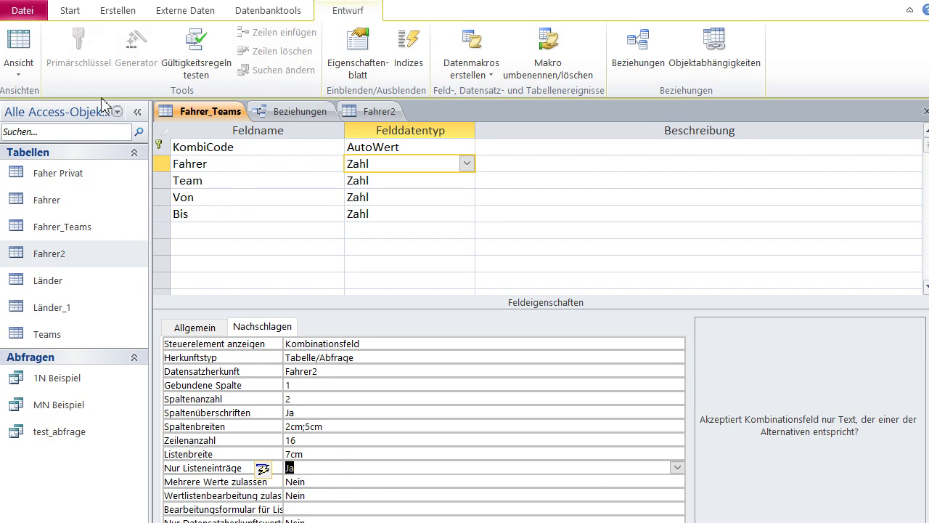
- Check the Fahrer drop-down lists of records 1, 2 and 5 in the Fahrer_Teams datasheet
{"action": "left_click", "coordinate": [21, 48]}
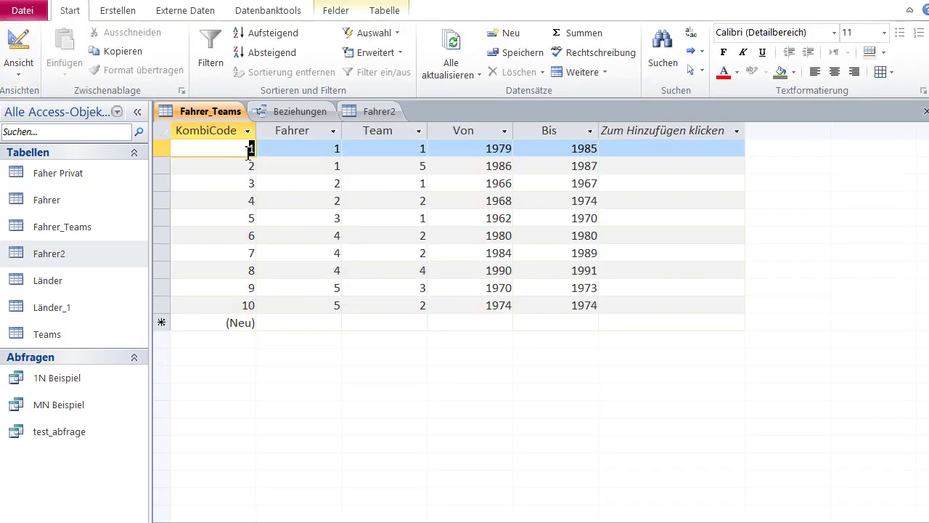
{"action": "left_click", "coordinate": [328, 148]}
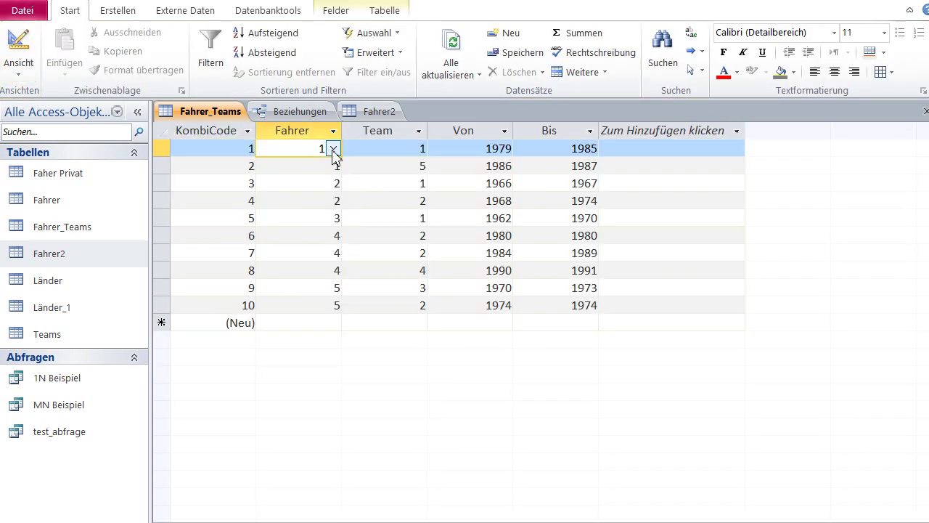
{"action": "left_click", "coordinate": [334, 149]}
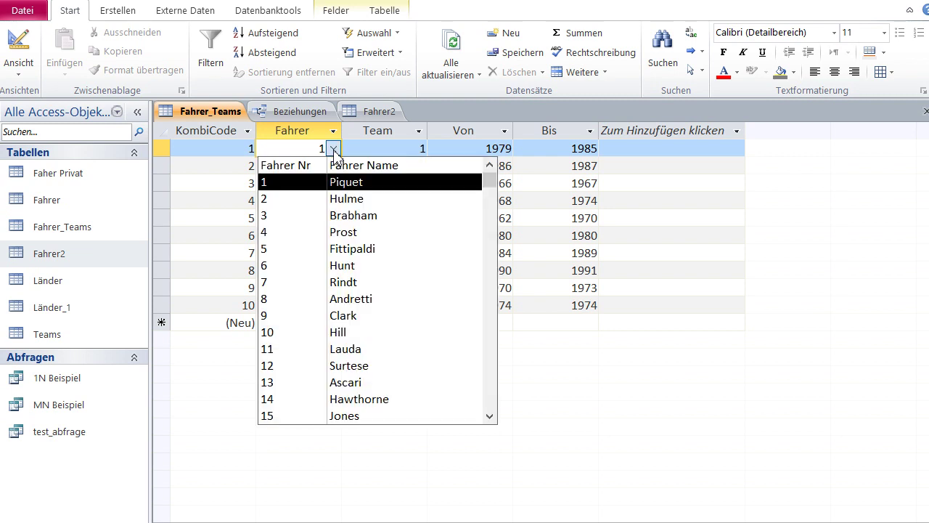
{"action": "left_click", "coordinate": [308, 183]}
{"action": "left_click", "coordinate": [317, 165]}
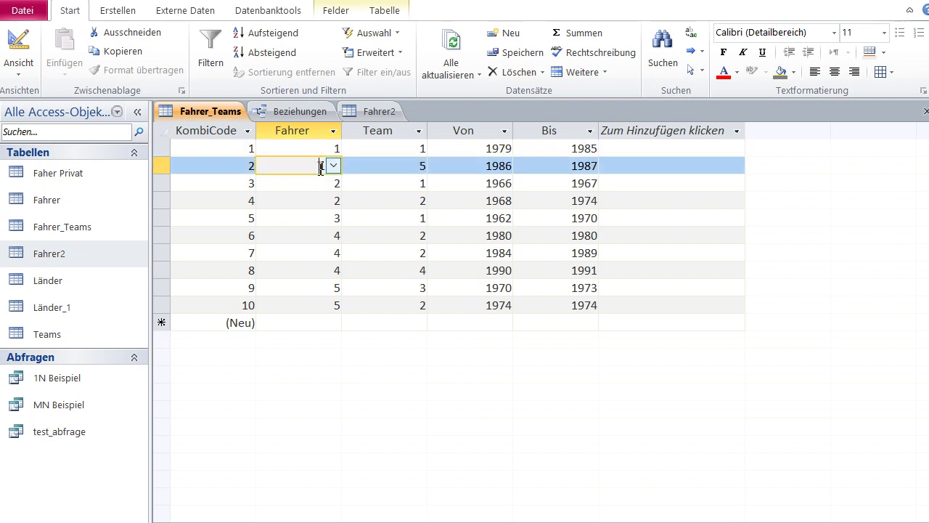
{"action": "left_click", "coordinate": [333, 166]}
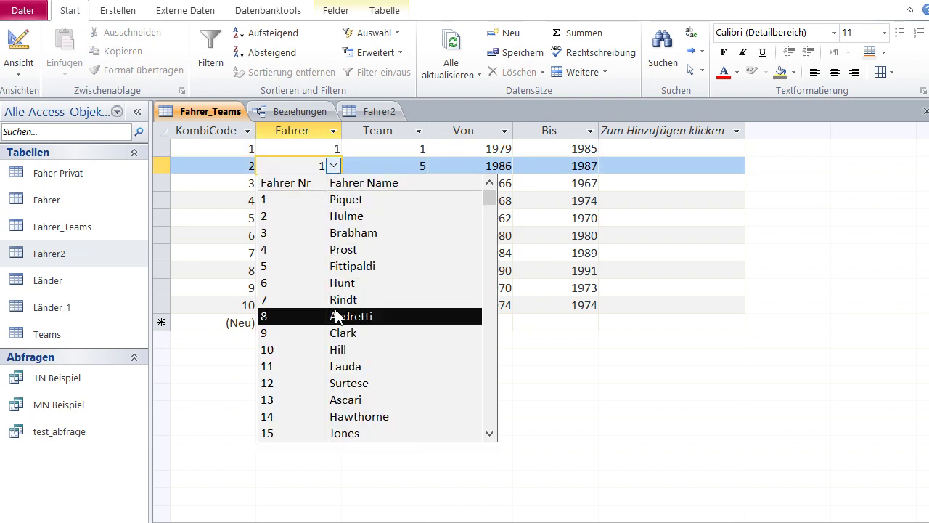
{"action": "left_click", "coordinate": [333, 166]}
{"action": "left_click", "coordinate": [334, 218]}
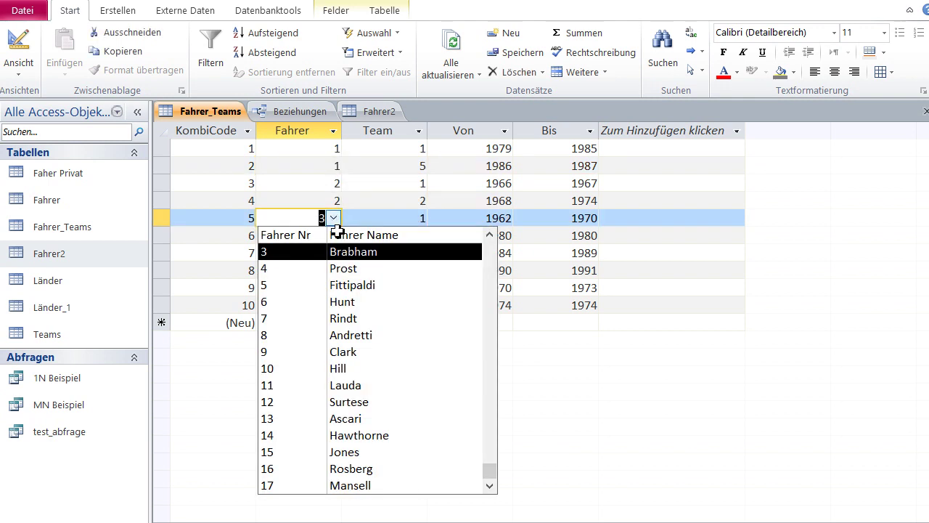
{"action": "left_click", "coordinate": [336, 219]}
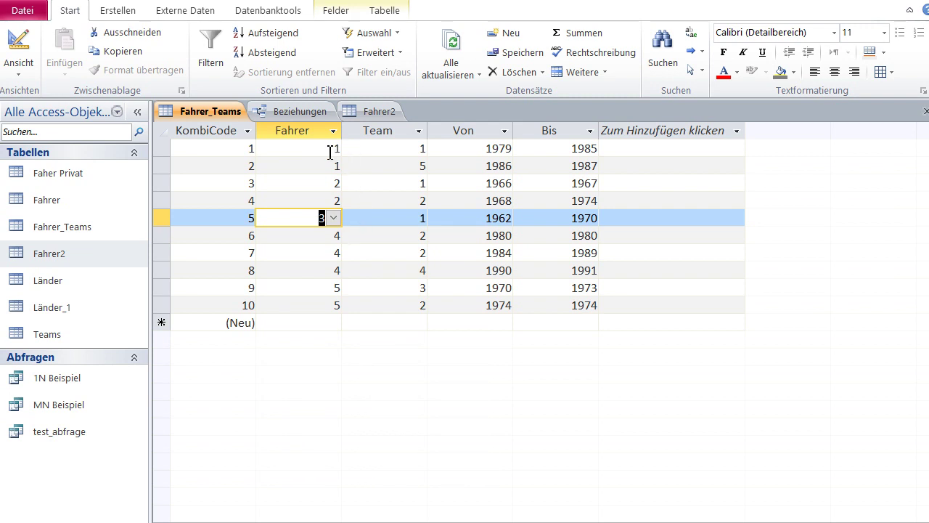
- Try out a new Fahrer_Teams record with driver 6 (Hunt) picked from the Fahrer list, and discard the record
{"action": "left_click", "coordinate": [308, 323]}
{"action": "left_click", "coordinate": [334, 323]}
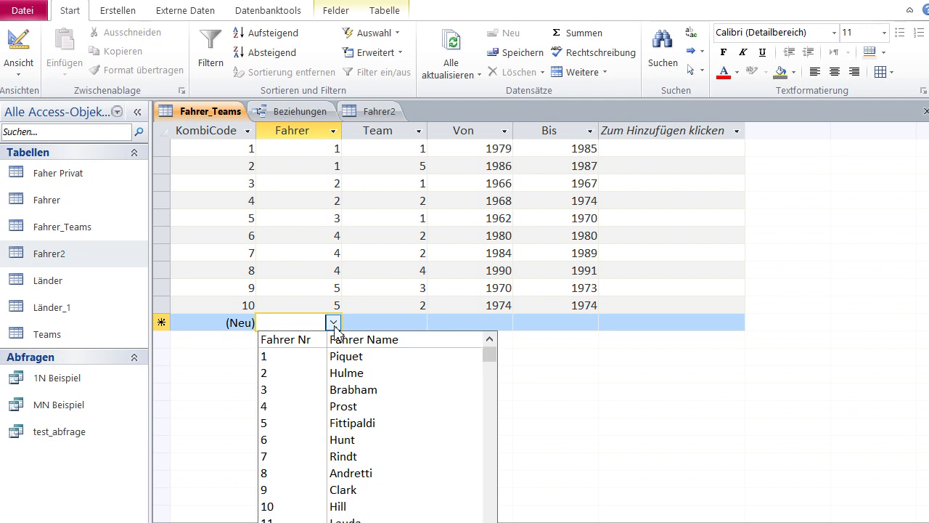
{"action": "left_click", "coordinate": [343, 439]}
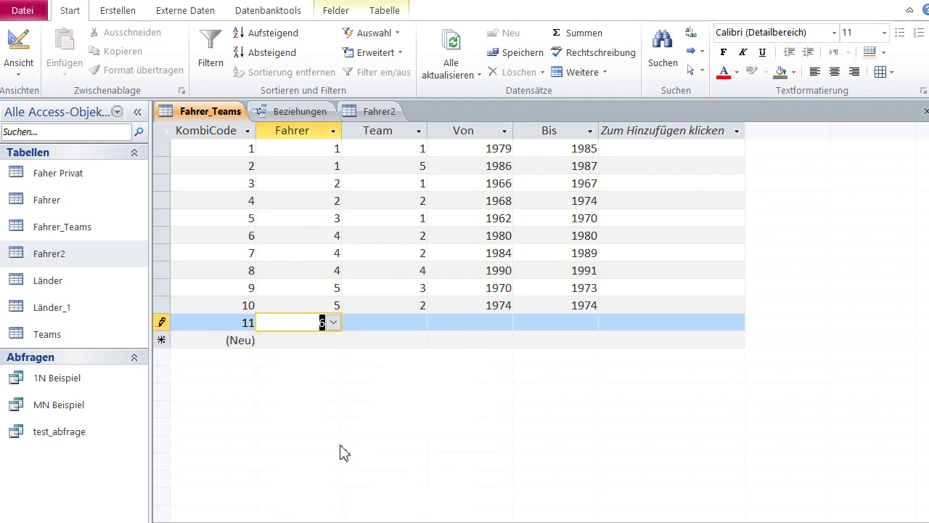
{"action": "left_click", "coordinate": [421, 322]}
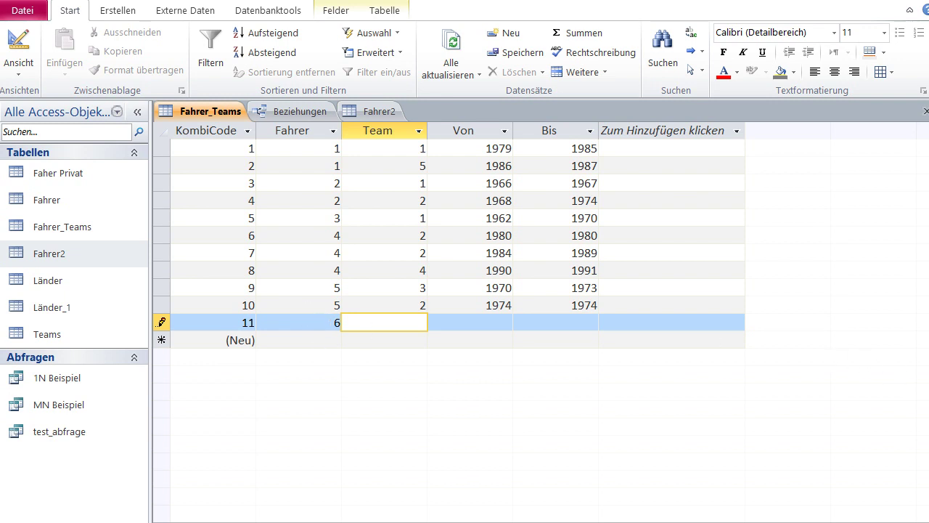
{"action": "key", "text": "shift+Tab"}
{"action": "key", "text": "Escape"}
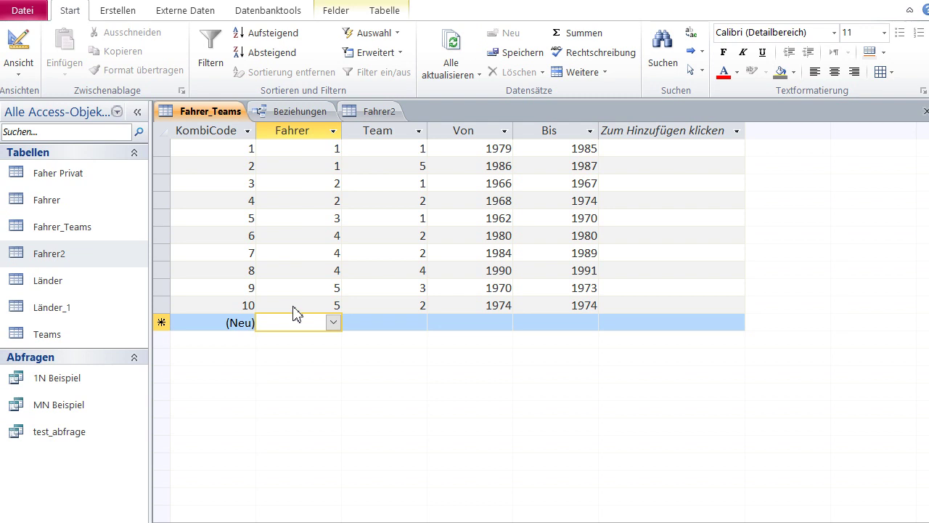
- Browse the driver numbers and names in the Fahrer drop-down list of record 10
{"action": "left_click", "coordinate": [319, 304]}
{"action": "left_click", "coordinate": [334, 305]}
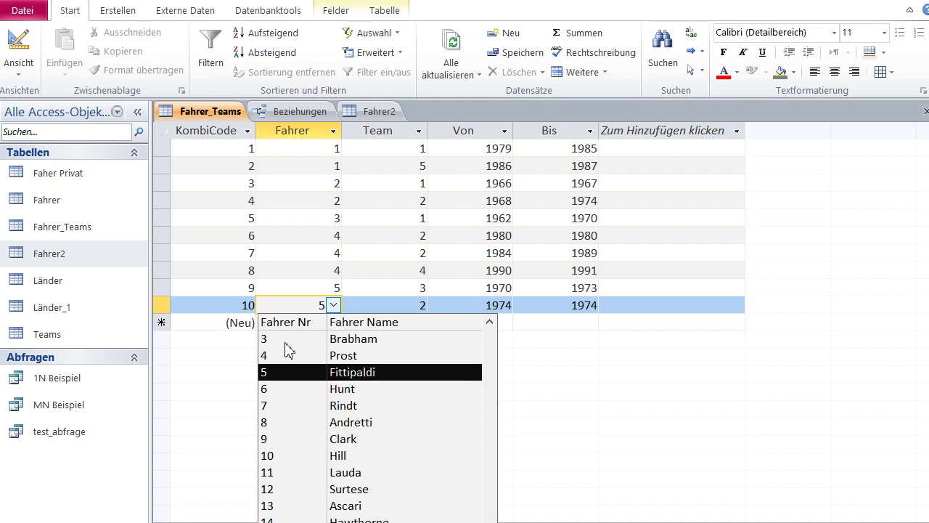
{"action": "key", "text": "Up"}
{"action": "key", "text": "Up"}
{"action": "key", "text": "Down"}
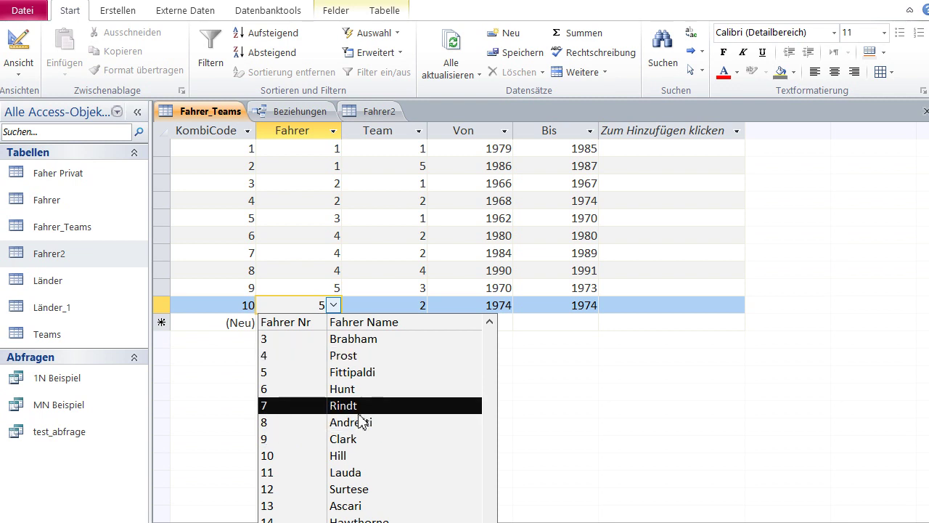
{"action": "key", "text": "Down"}
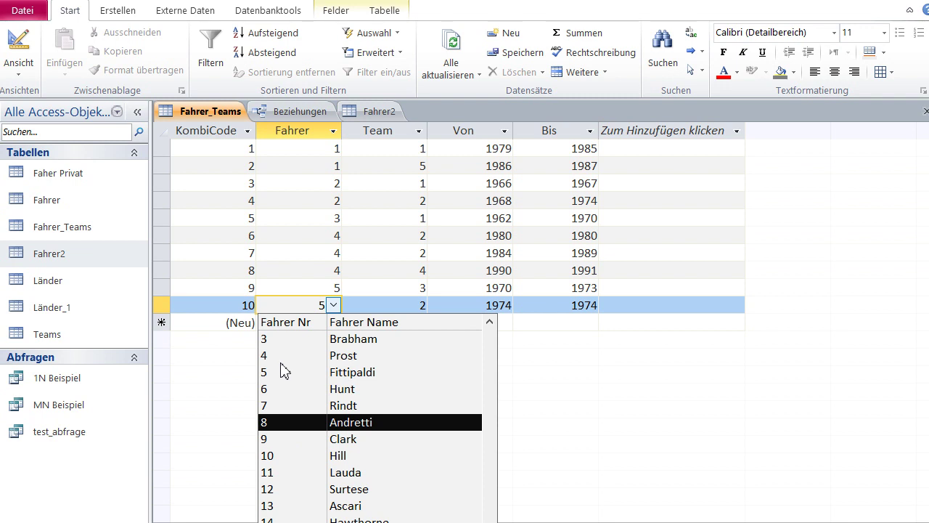
{"action": "key", "text": "Up"}
{"action": "key", "text": "Up"}
{"action": "key", "text": "Up"}
{"action": "key", "text": "Up"}
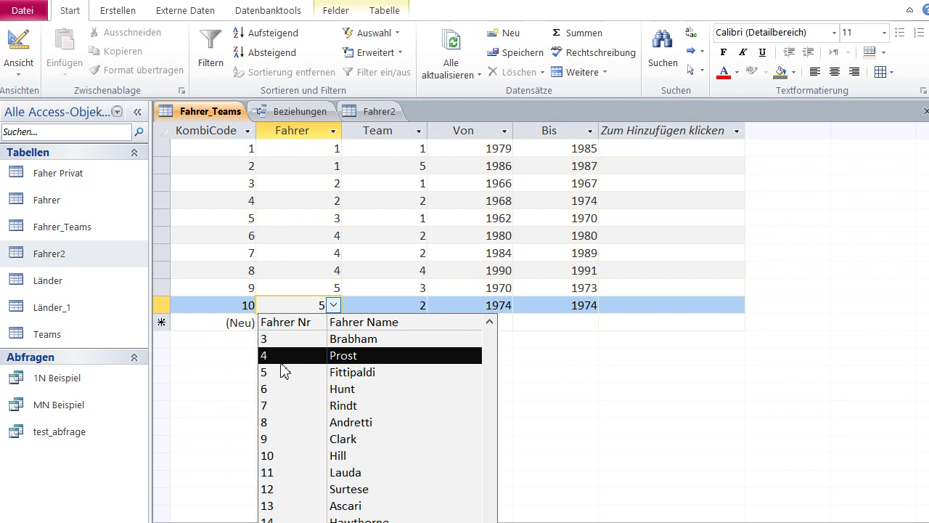
- In the table design, set the Fahrer lookup's column widths (Spaltenbreiten) to 0 cm and 5 cm and its list width (Listenbreite) to 5 cm
{"action": "left_click", "coordinate": [17, 51]}
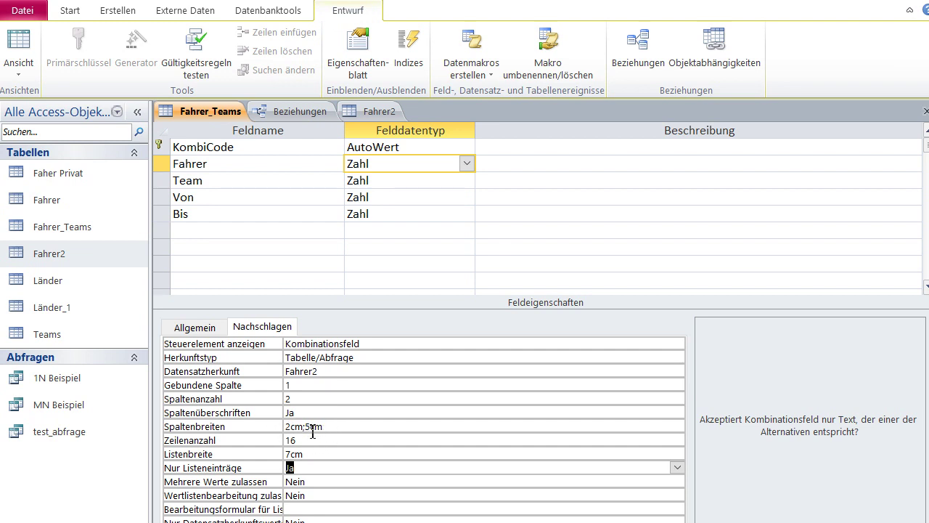
{"action": "left_click_drag", "start_coordinate": [305, 430], "coordinate": [282, 426]}
{"action": "left_click_drag", "start_coordinate": [339, 427], "coordinate": [254, 426]}
{"action": "type", "text": "0;5"}
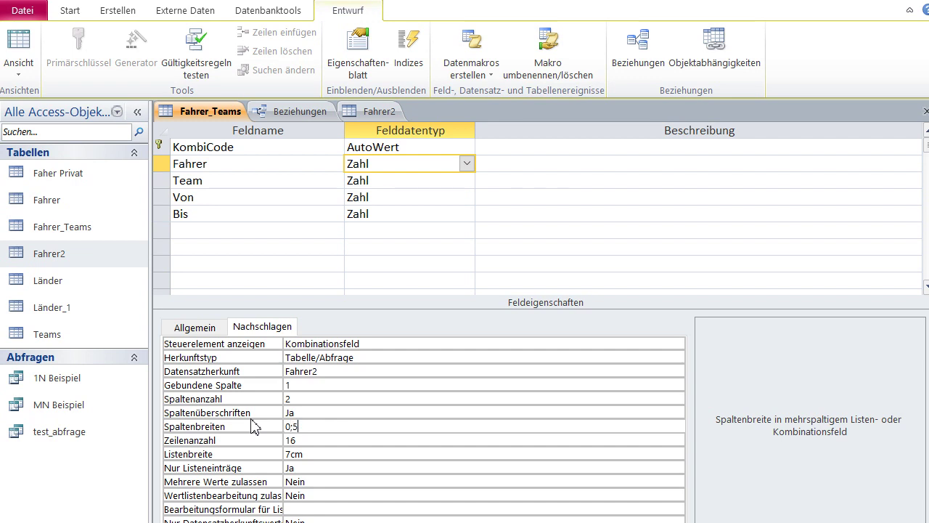
{"action": "left_click", "coordinate": [320, 457]}
{"action": "left_click_drag", "start_coordinate": [299, 454], "coordinate": [280, 456]}
{"action": "type", "text": "5"}
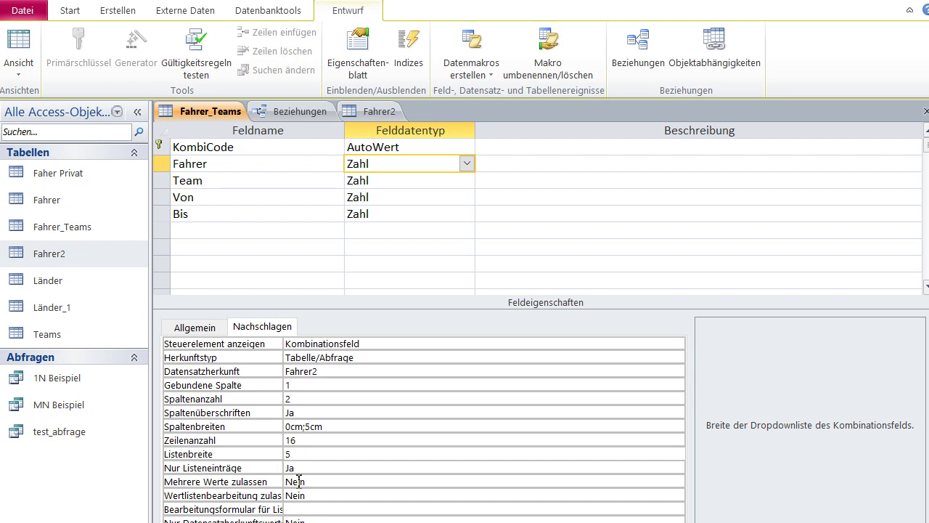
{"action": "left_click", "coordinate": [330, 494]}
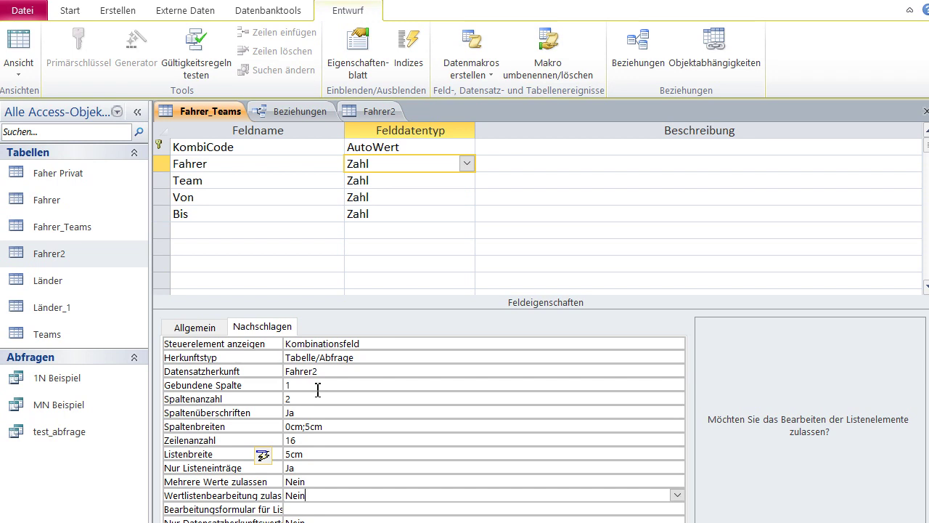
- Compare the column order of the Fahrer2 table with the Fahrer lookup's bound column and width settings
{"action": "left_click", "coordinate": [370, 109]}
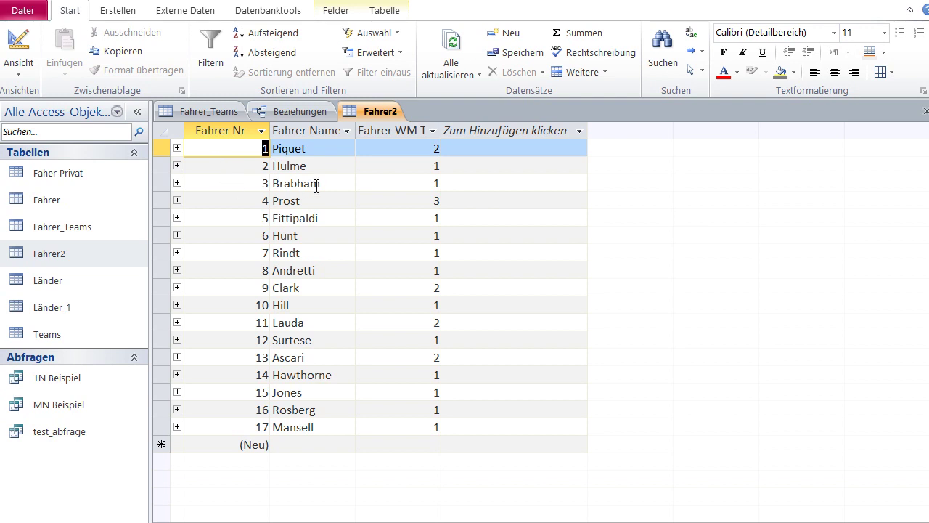
{"action": "left_click", "coordinate": [210, 114]}
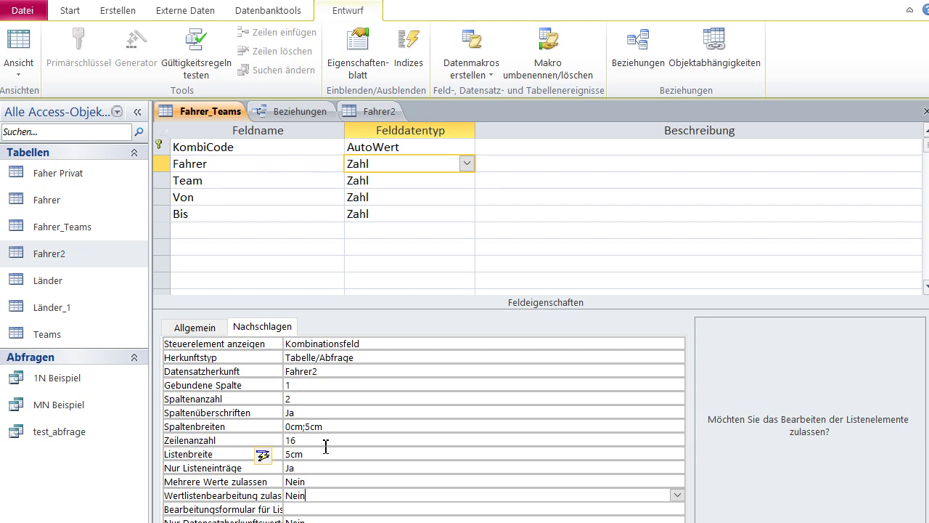
{"action": "left_click", "coordinate": [340, 429]}
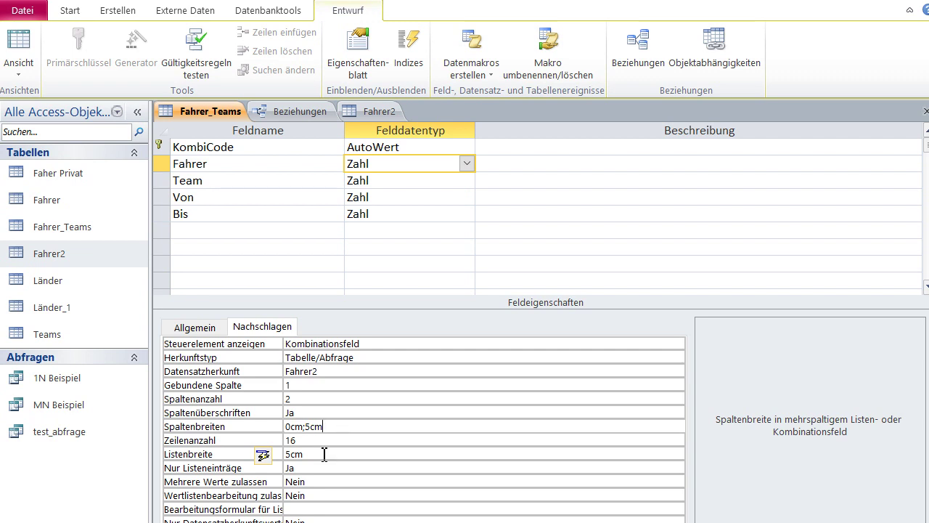
{"action": "left_click", "coordinate": [324, 455]}
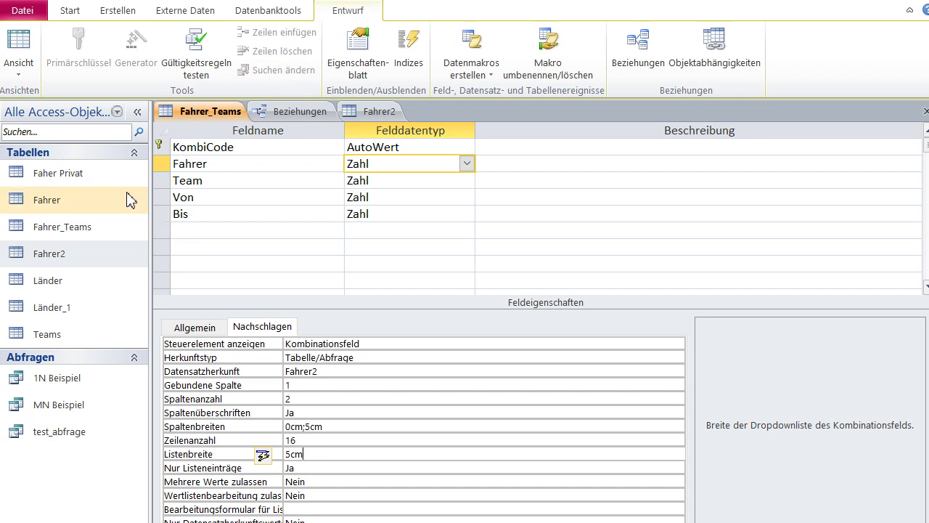
- Check how the Fahrer_Teams datasheet shows the Fahrer column and the drop-down list of record 10
{"action": "left_click", "coordinate": [18, 42]}
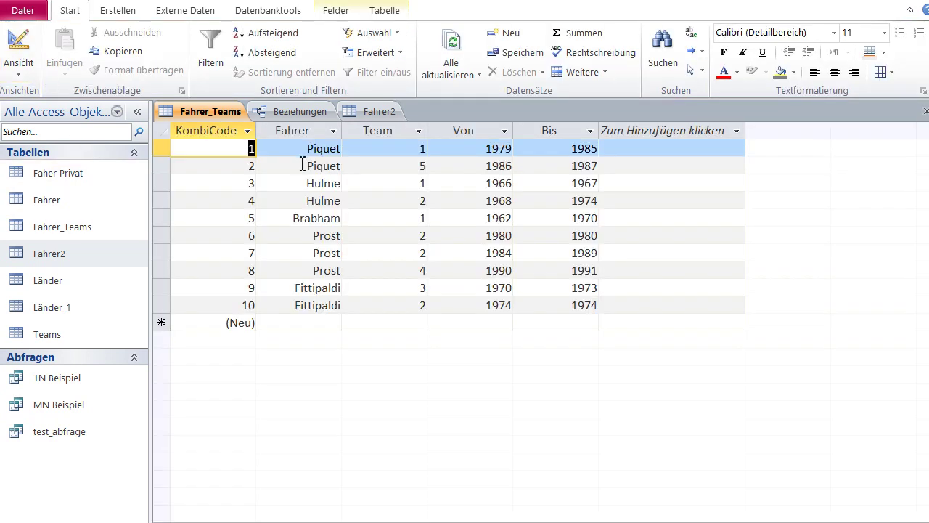
{"action": "left_click", "coordinate": [306, 148]}
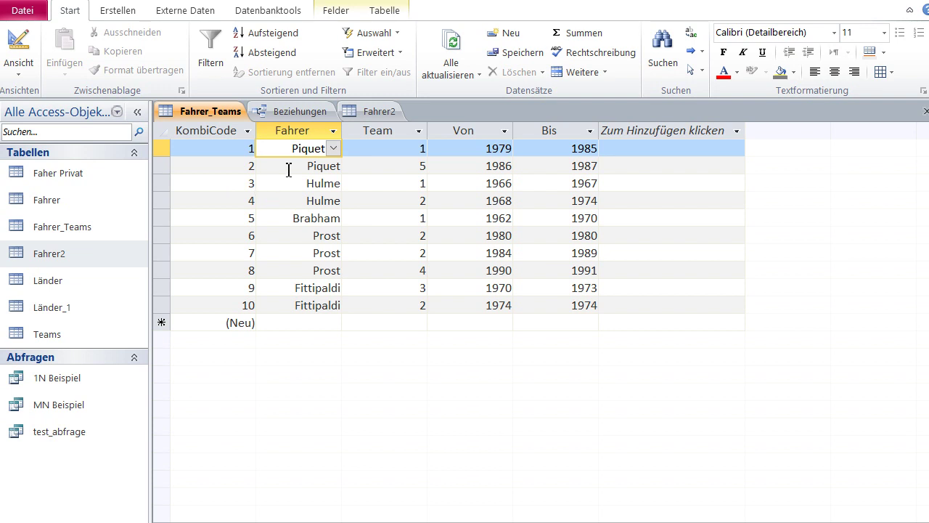
{"action": "left_click", "coordinate": [289, 170]}
{"action": "left_click", "coordinate": [293, 184]}
{"action": "left_click", "coordinate": [293, 202]}
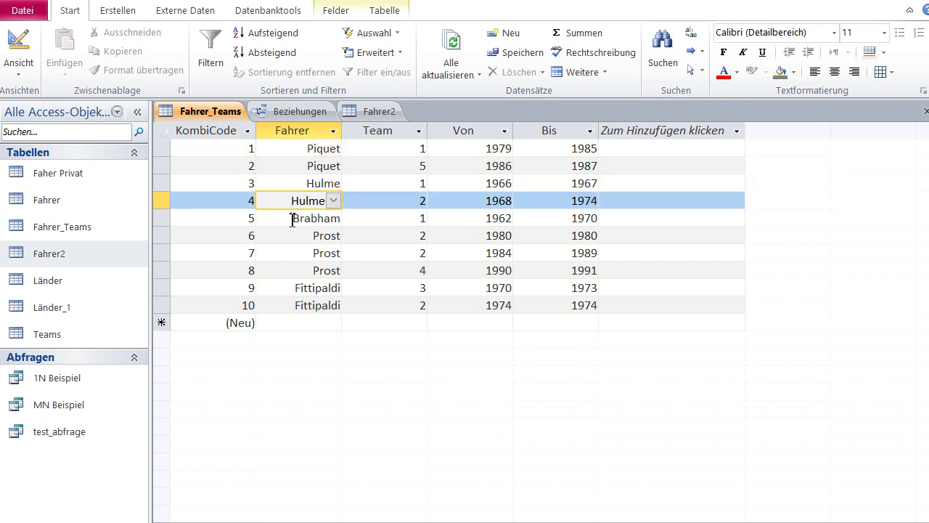
{"action": "left_click", "coordinate": [293, 219]}
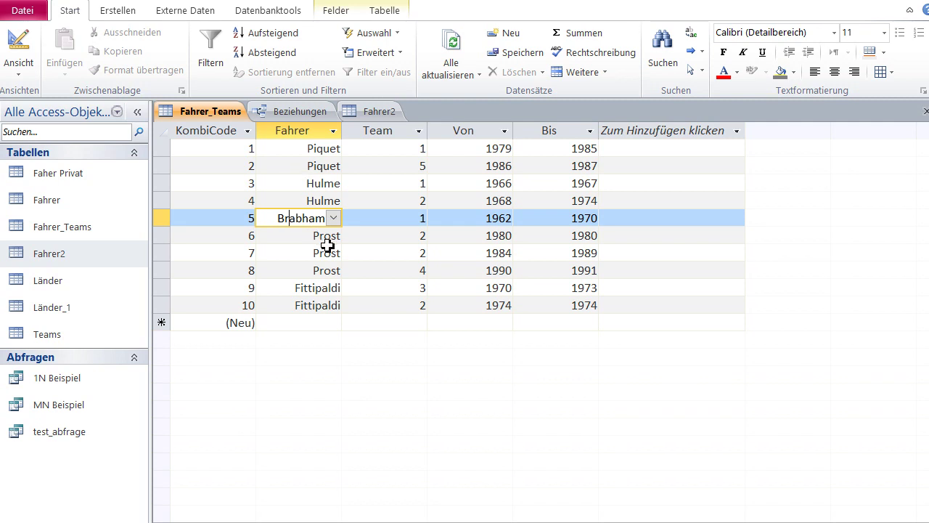
{"action": "left_click", "coordinate": [325, 305]}
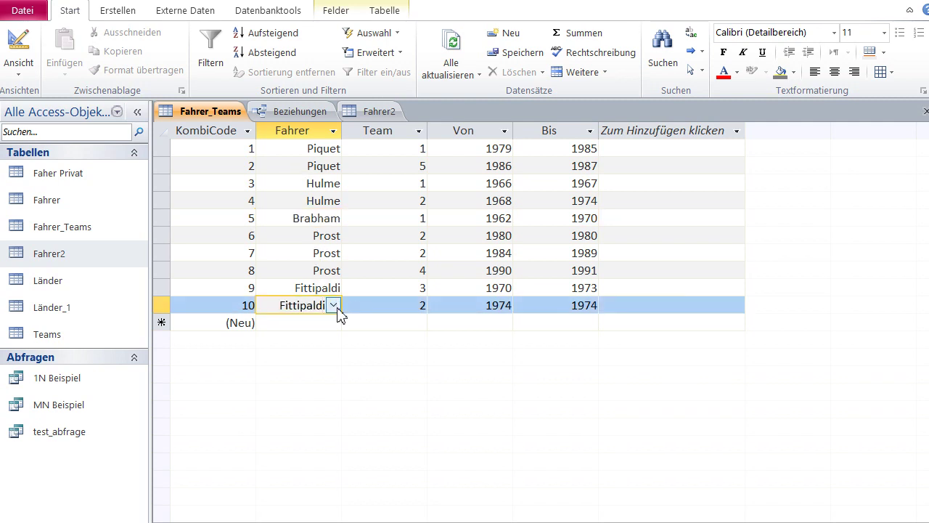
{"action": "left_click", "coordinate": [334, 306]}
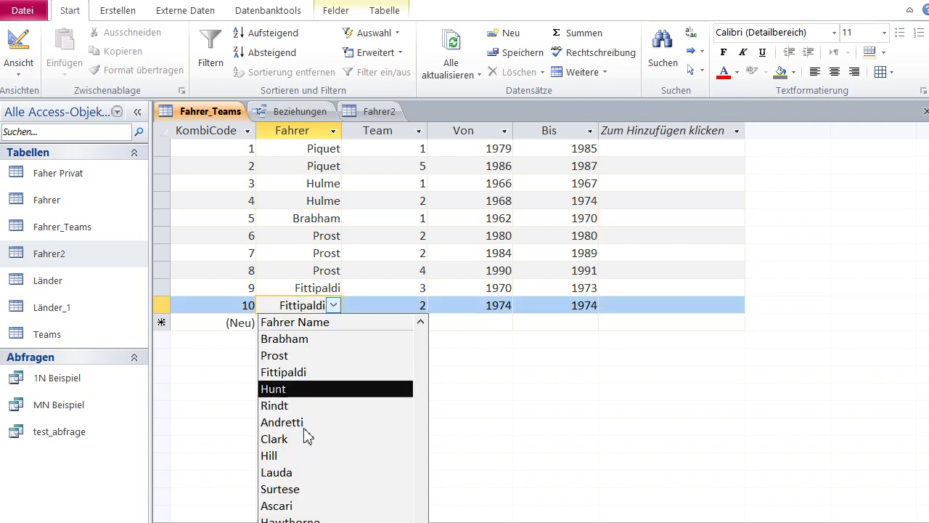
{"action": "left_click", "coordinate": [334, 306]}
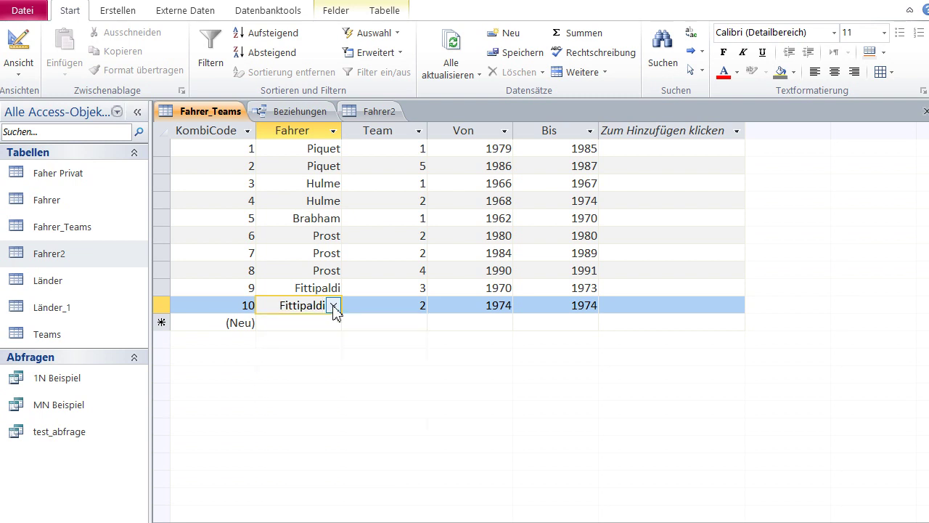
- In the design of Fahrer_Teams, set the Team field's lookup control (Steuerelement anzeigen) to Kombinationsfeld
{"action": "left_click", "coordinate": [18, 47]}
{"action": "left_click", "coordinate": [272, 183]}
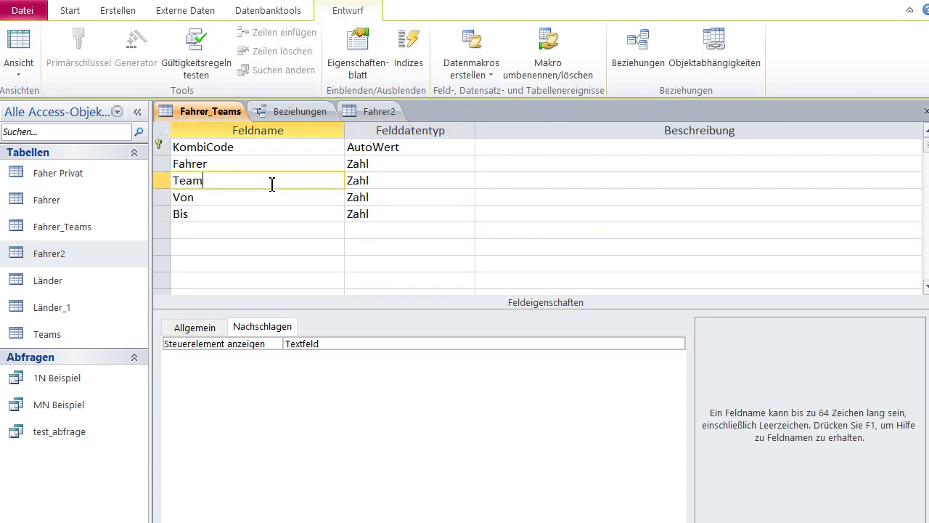
{"action": "left_click", "coordinate": [347, 344]}
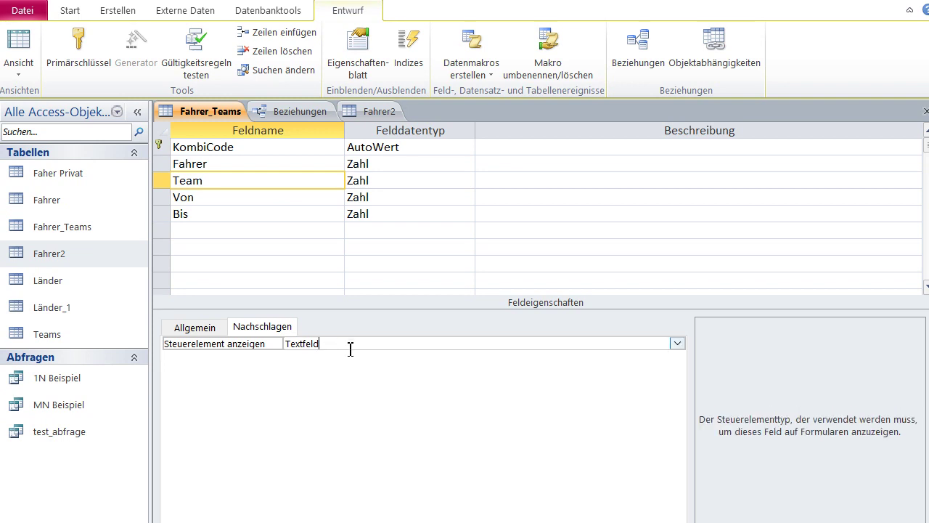
{"action": "left_click", "coordinate": [676, 344]}
{"action": "left_click", "coordinate": [551, 399]}
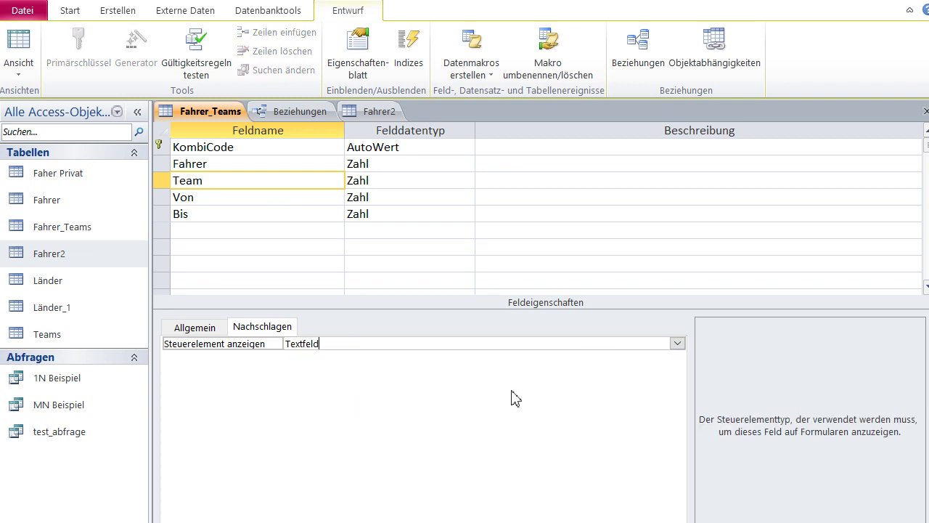
{"action": "left_click", "coordinate": [677, 343]}
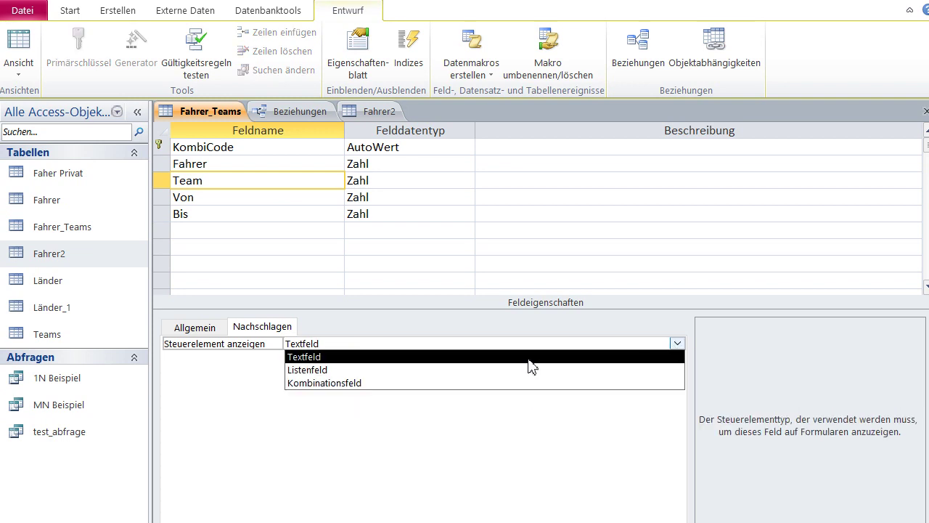
{"action": "left_click", "coordinate": [323, 384]}
- Choose the Teams table as the record source (Datensatzherkunft) of the Team field's lookup
{"action": "left_click", "coordinate": [322, 372]}
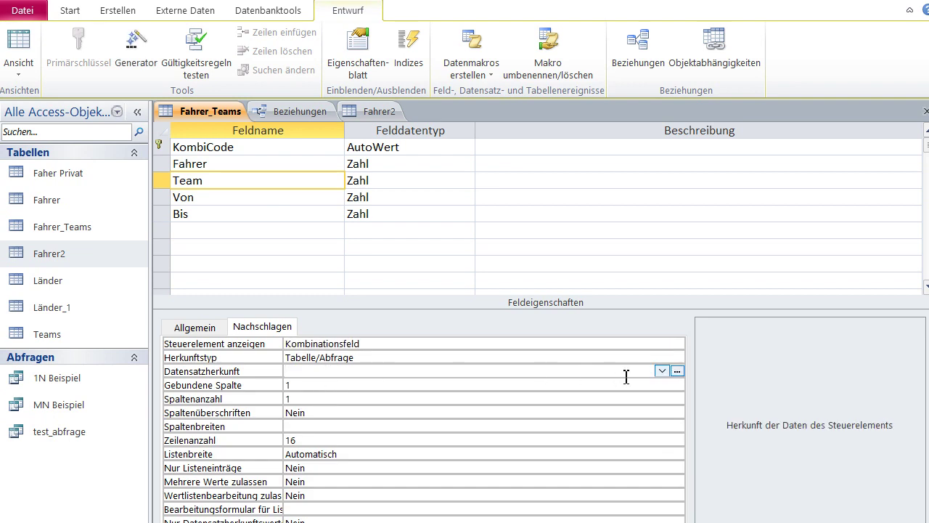
{"action": "left_click", "coordinate": [662, 371]}
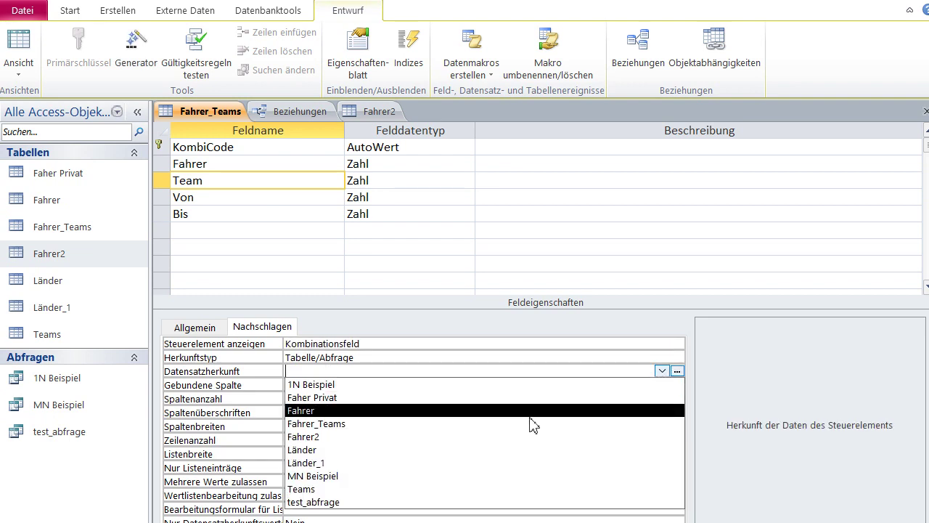
{"action": "left_click", "coordinate": [305, 491]}
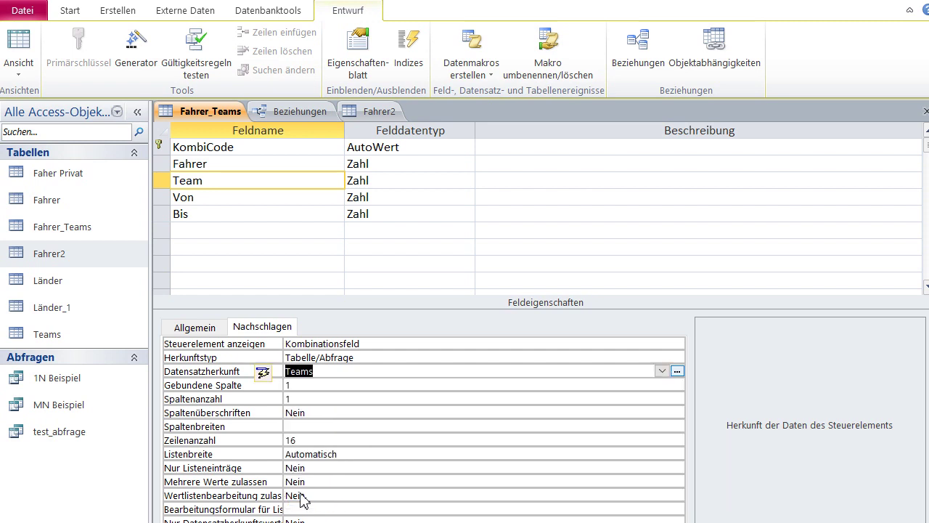
- Check the column order of the Teams table against the bound column of the Team field's lookup
{"action": "left_click", "coordinate": [335, 389]}
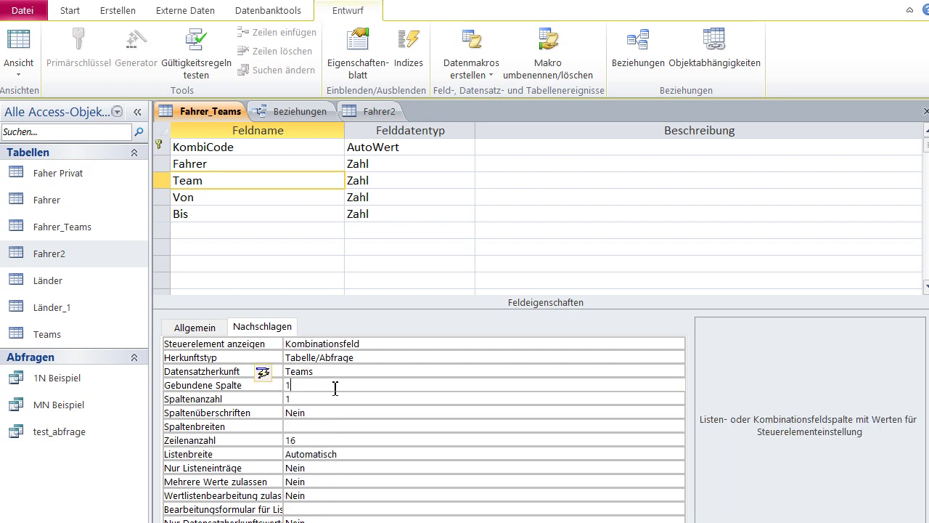
{"action": "left_click", "coordinate": [57, 339]}
{"action": "double_click", "coordinate": [58, 344]}
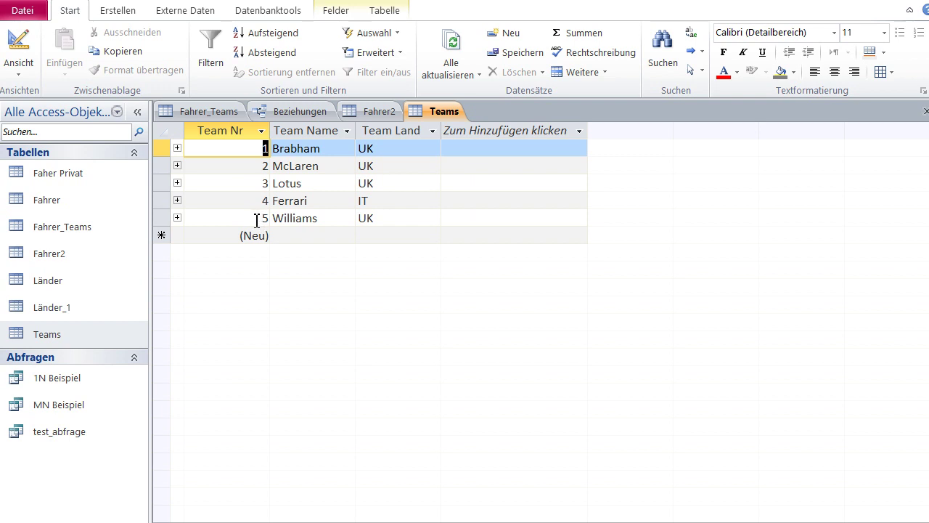
{"action": "left_click", "coordinate": [209, 114]}
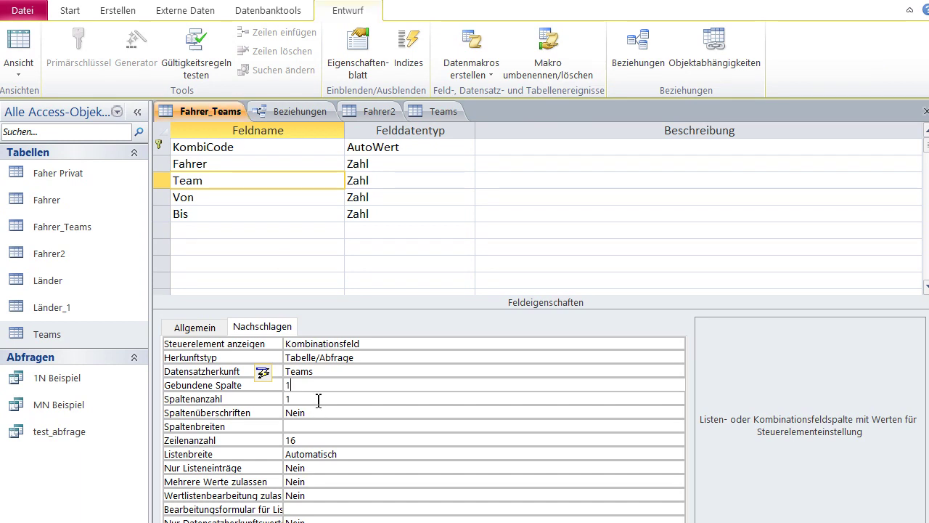
- Set the Team lookup's column count (Spaltenanzahl) to 2 and its column headings (Spaltenüberschriften) to Ja
{"action": "left_click", "coordinate": [318, 398]}
{"action": "type", "text": "2"}
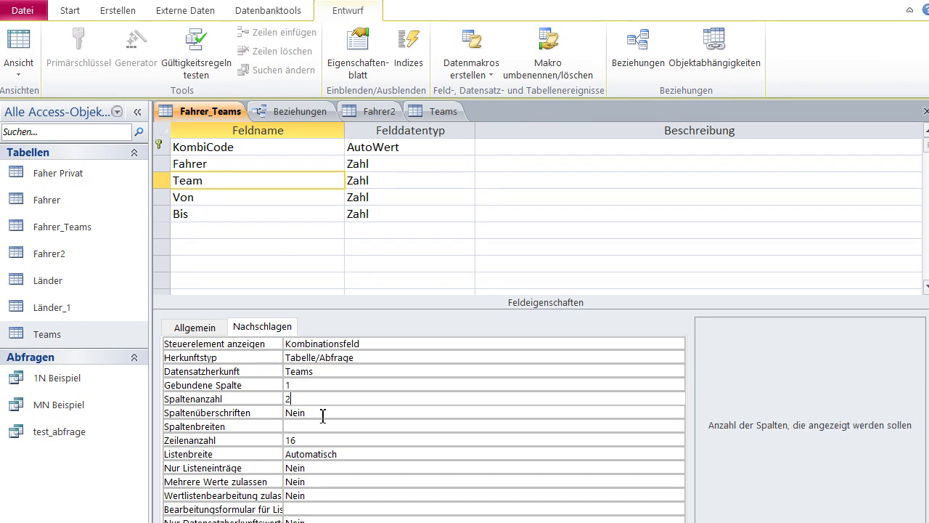
{"action": "left_click", "coordinate": [322, 414]}
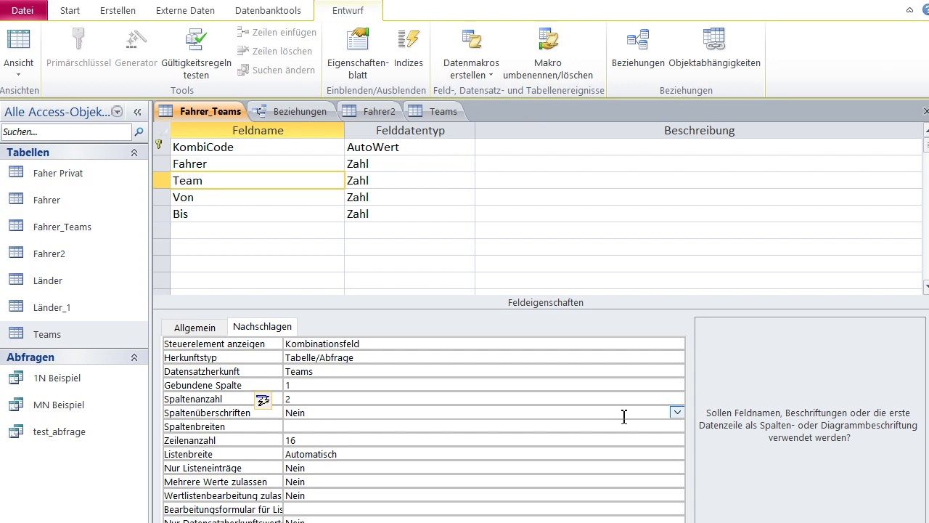
{"action": "left_click", "coordinate": [677, 411]}
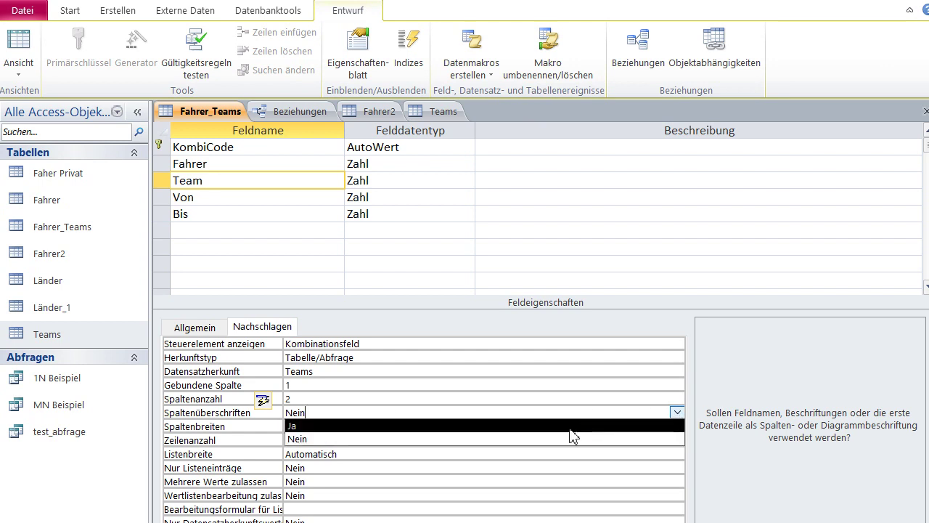
{"action": "left_click", "coordinate": [572, 427]}
- Set the Team lookup's column widths (Spaltenbreiten) to 0 cm and 8 cm and its list width (Listenbreite) to 8 cm
{"action": "left_click", "coordinate": [396, 428]}
{"action": "type", "text": "0;"}
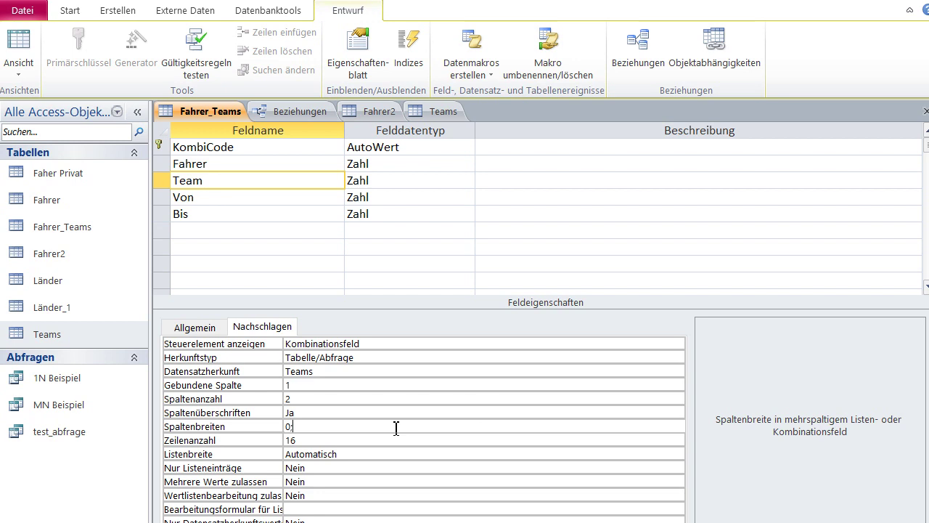
{"action": "type", "text": "8"}
{"action": "key", "text": "Return"}
{"action": "left_click", "coordinate": [369, 454]}
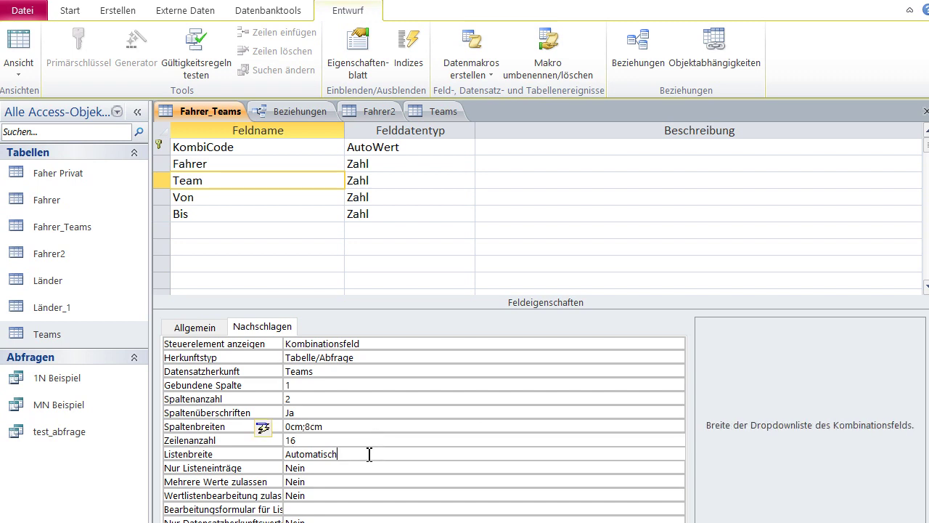
{"action": "left_click", "coordinate": [250, 449]}
{"action": "type", "text": "8"}
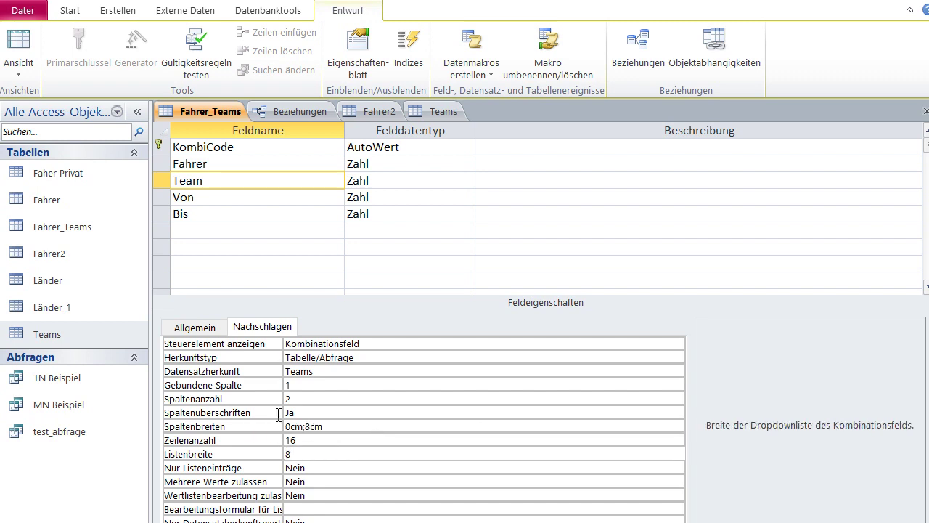
- Restrict the Team lookup to list entries (Nur Listeneinträge: Ja) and show Fahrer_Teams as a datasheet
{"action": "double_click", "coordinate": [376, 470]}
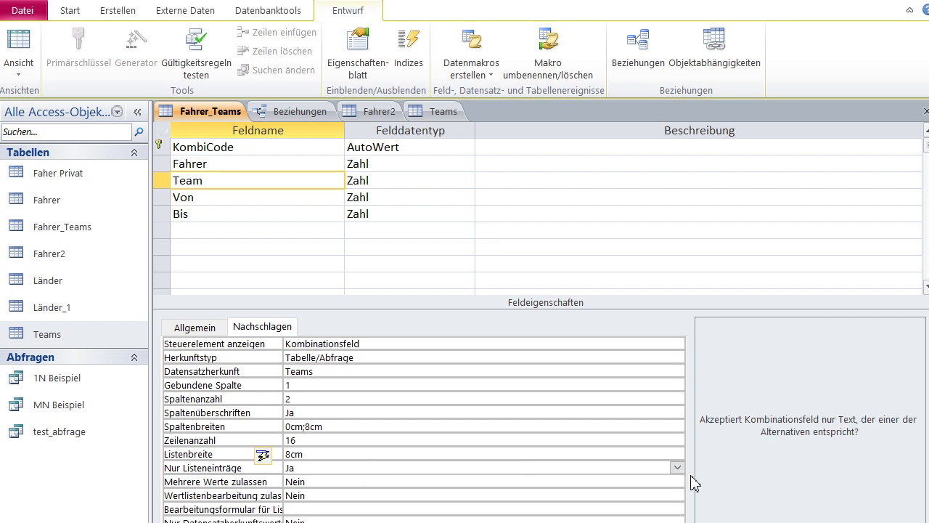
{"action": "left_click", "coordinate": [409, 483]}
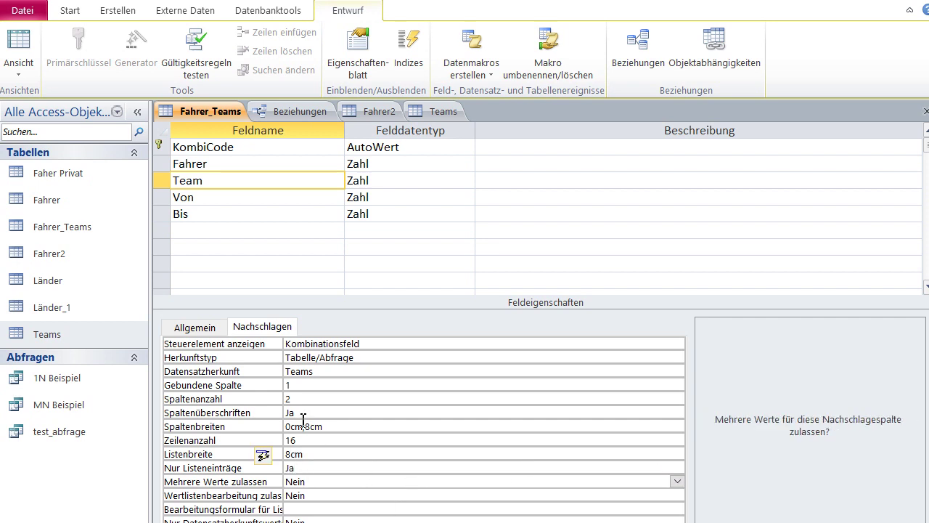
{"action": "left_click", "coordinate": [21, 55]}
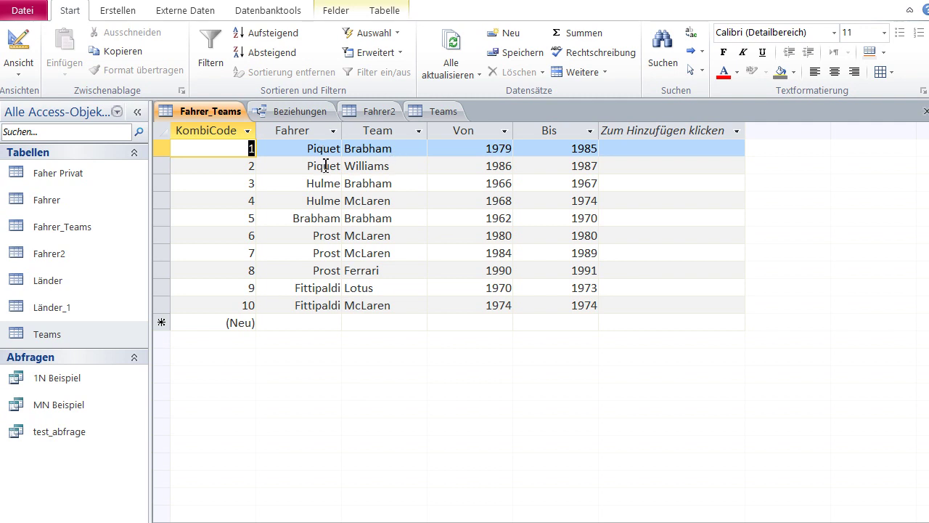
- Start a new record in Fahrer_Teams, choosing Rindt as Fahrer and Lotus as Team from the drop-down lists
{"action": "left_click", "coordinate": [328, 325]}
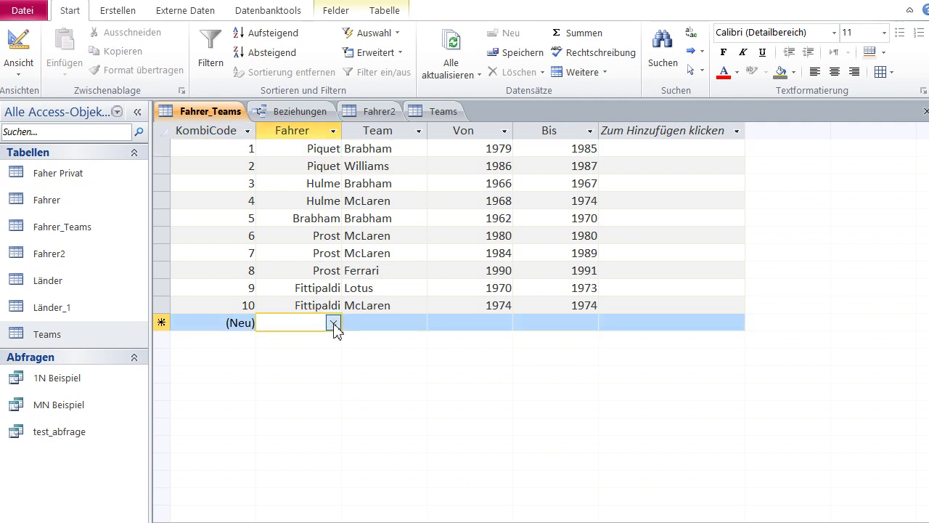
{"action": "left_click", "coordinate": [334, 323]}
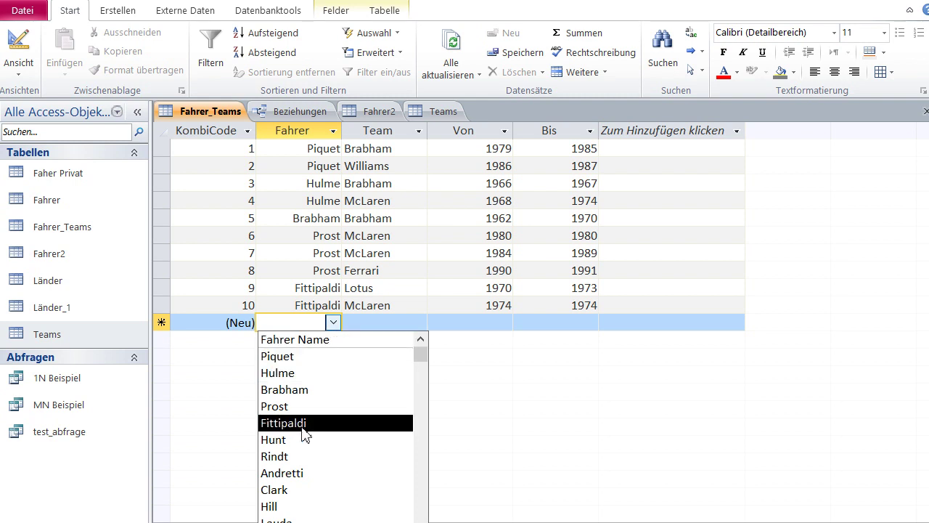
{"action": "left_click", "coordinate": [289, 458]}
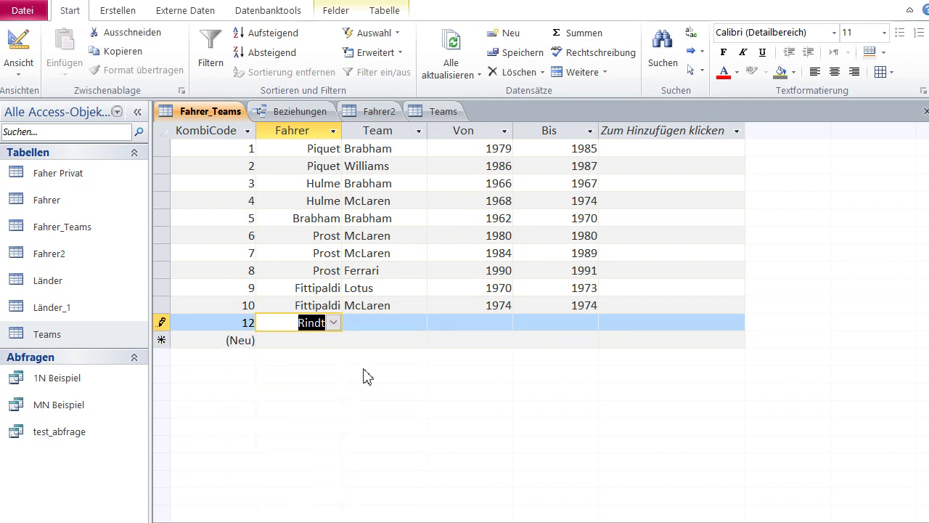
{"action": "left_click", "coordinate": [378, 323]}
{"action": "left_click", "coordinate": [420, 322]}
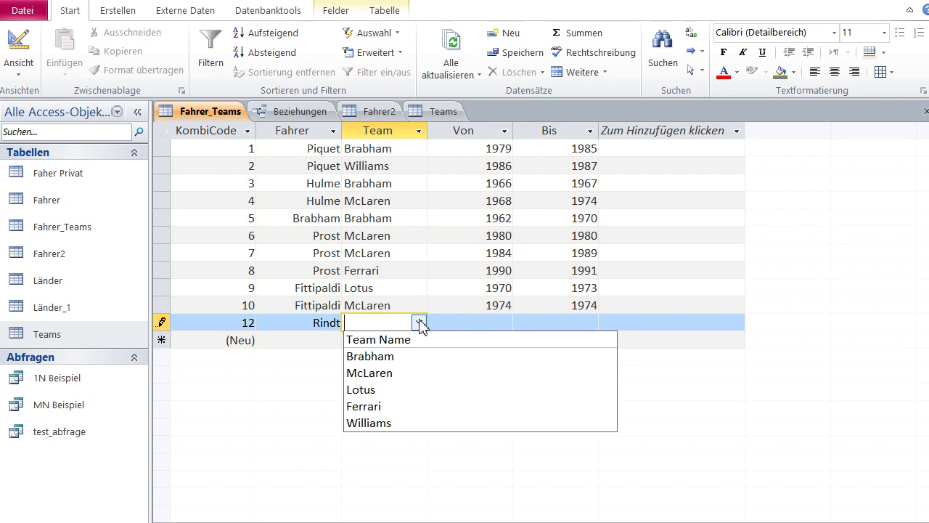
{"action": "left_click", "coordinate": [378, 390]}
- Complete the Rindt record with 1969 as the Von year and 1970 as the Bis year
{"action": "left_click", "coordinate": [504, 326]}
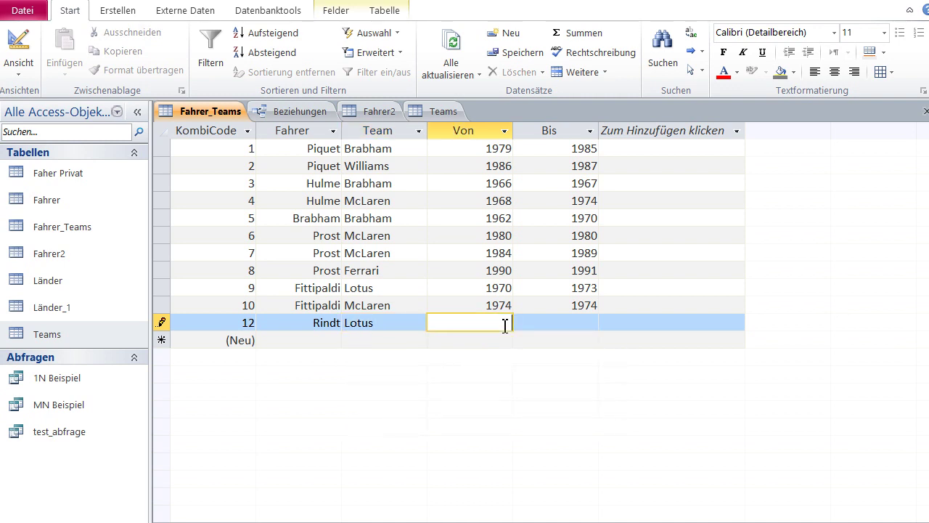
{"action": "type", "text": "1969"}
{"action": "key", "text": "Tab"}
{"action": "type", "text": "1970"}
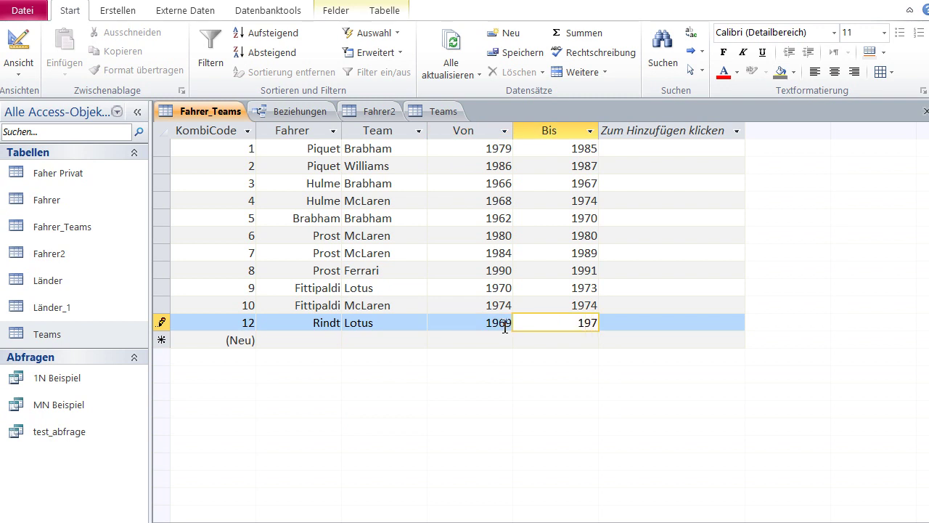
- Add another record to Fahrer_Teams with Lauda as Fahrer and Ferrari as Team
{"action": "left_click", "coordinate": [317, 343]}
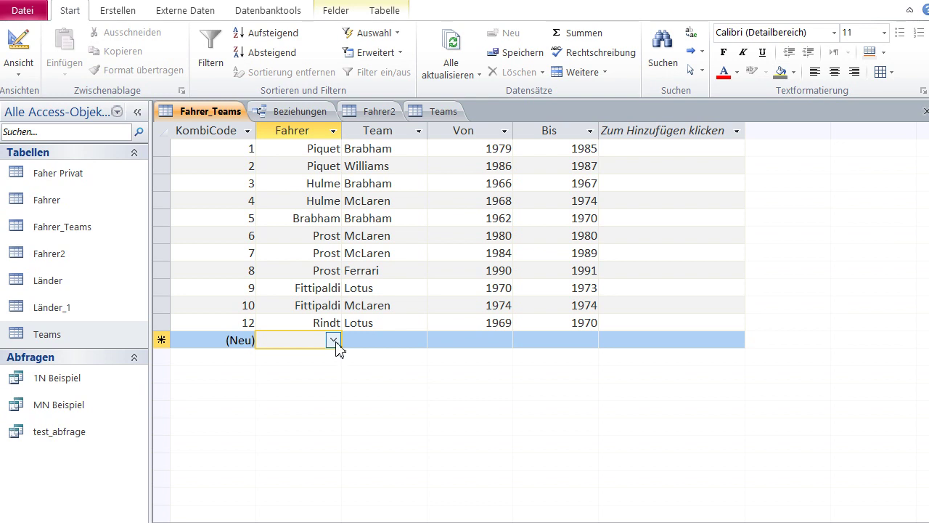
{"action": "left_click", "coordinate": [334, 341]}
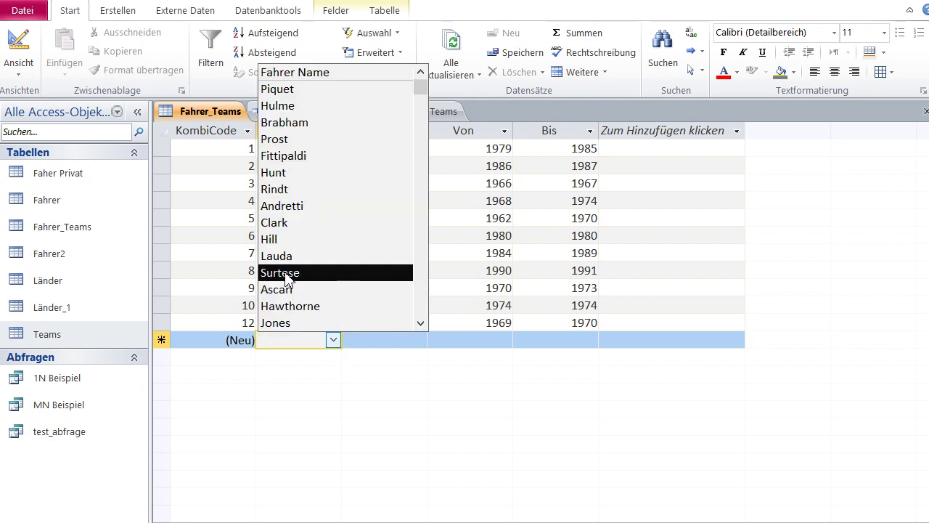
{"action": "left_click", "coordinate": [284, 257]}
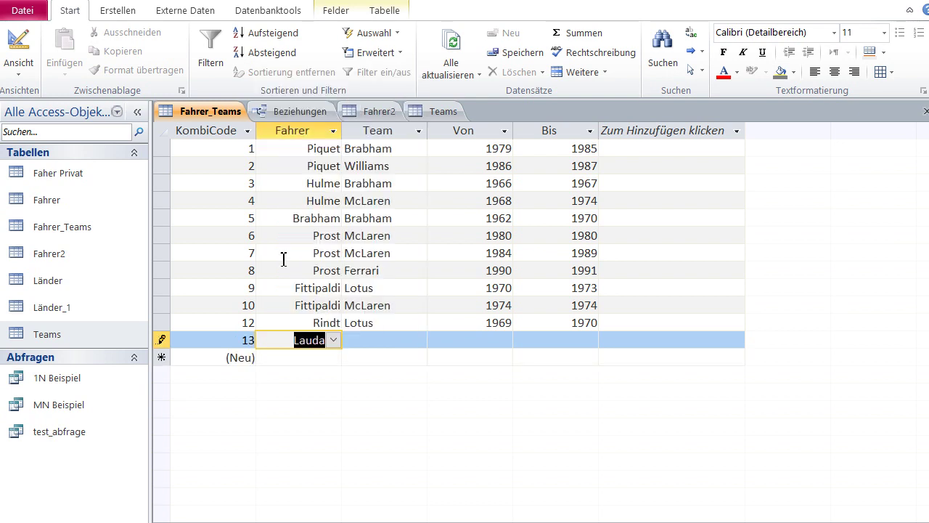
{"action": "left_click", "coordinate": [392, 344]}
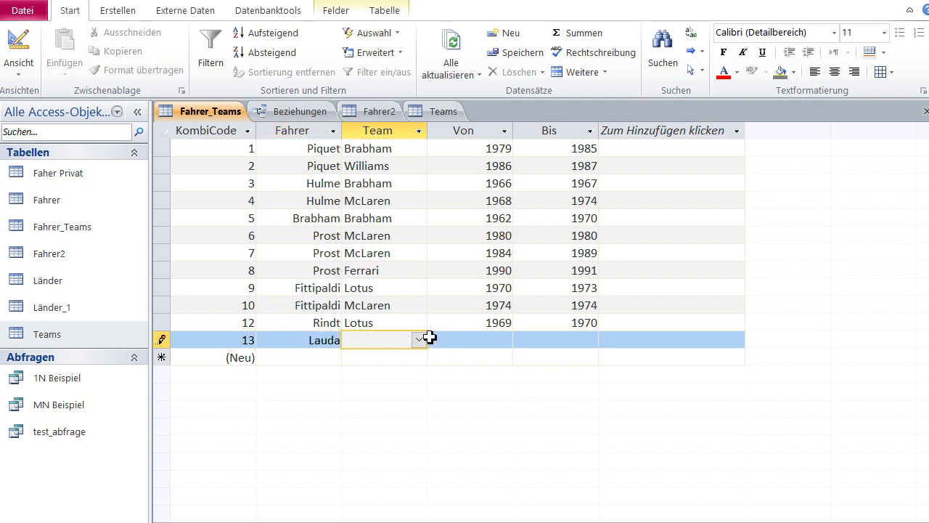
{"action": "left_click", "coordinate": [419, 340]}
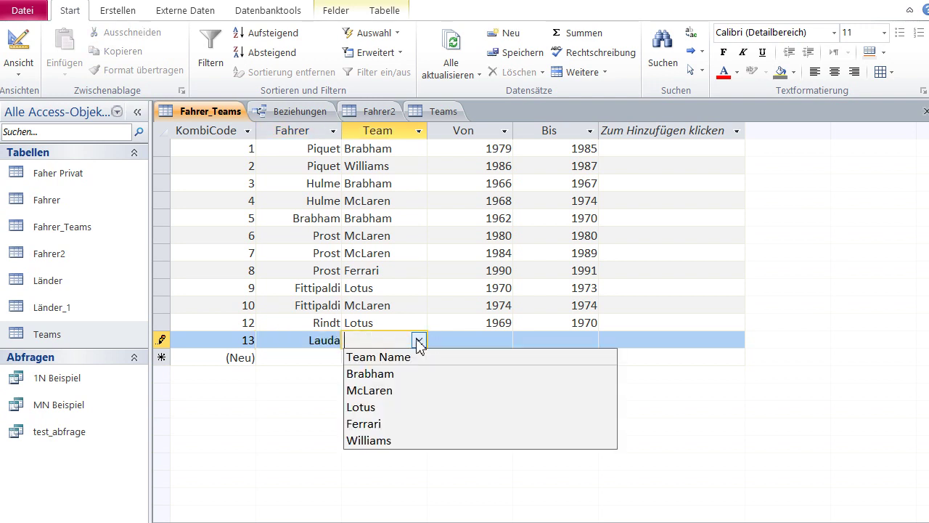
{"action": "left_click", "coordinate": [395, 424]}
- Enter 1973 as the Von year of the Lauda record and begin its Bis year with 19
{"action": "left_click", "coordinate": [487, 343]}
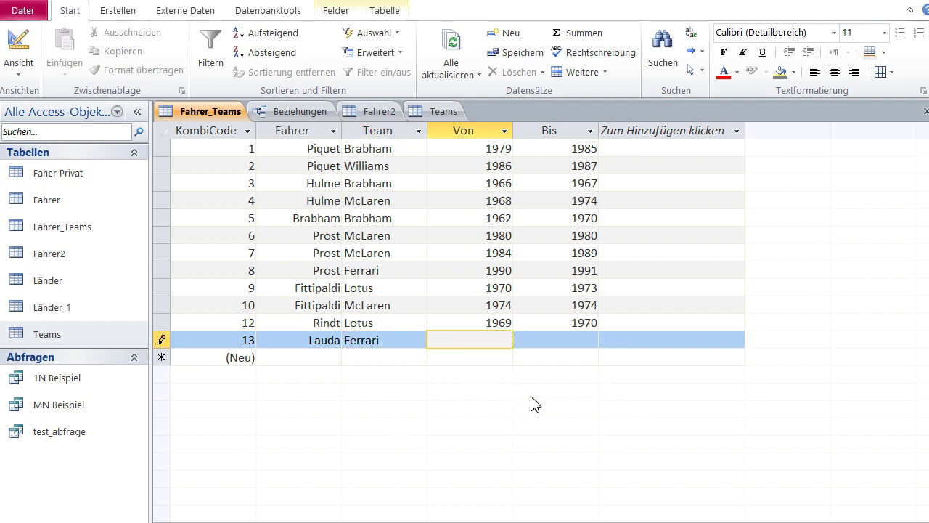
{"action": "type", "text": "1973"}
{"action": "key", "text": "Tab"}
{"action": "type", "text": "19"}
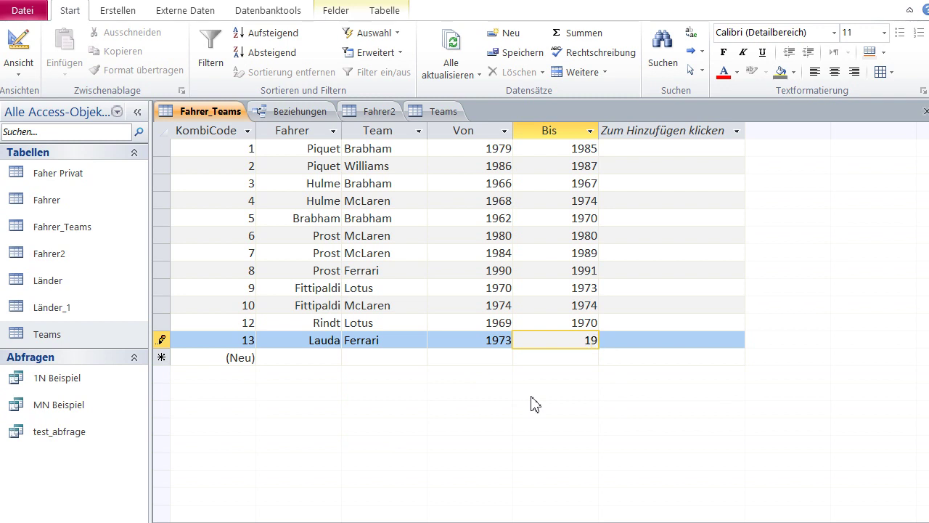